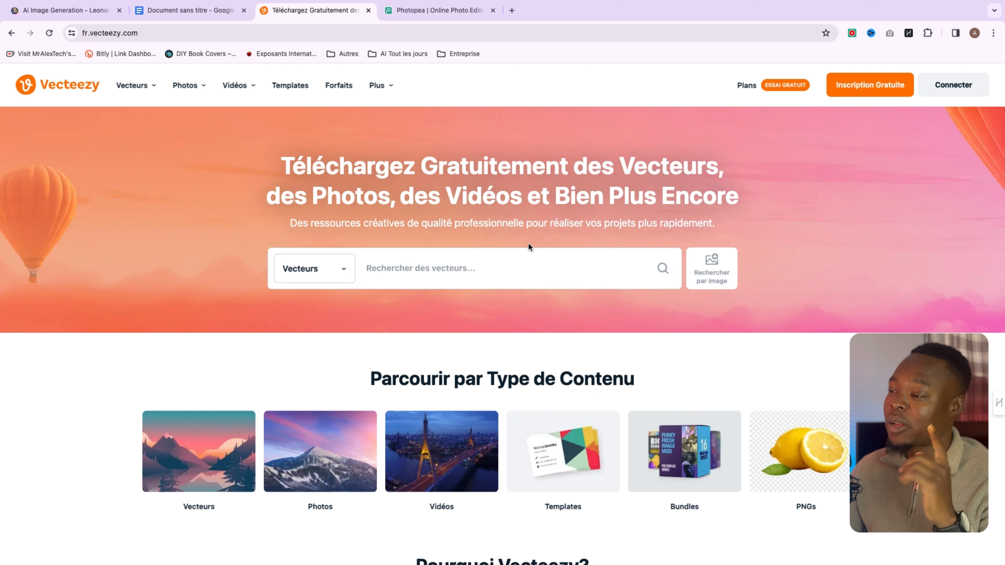
Search Vecteezy's videos for "Green Screen Mouth"
left_click(345, 270)
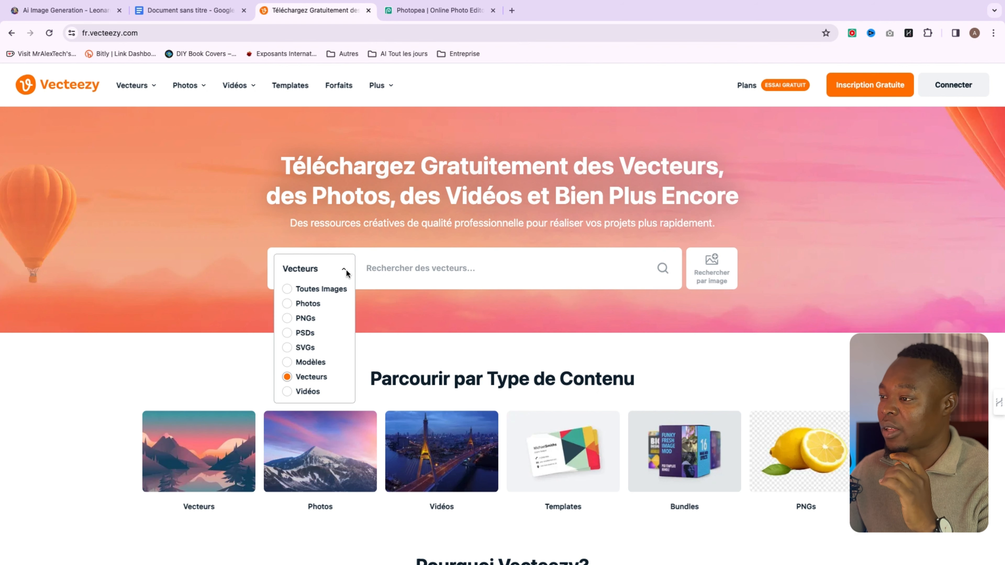
left_click(309, 392)
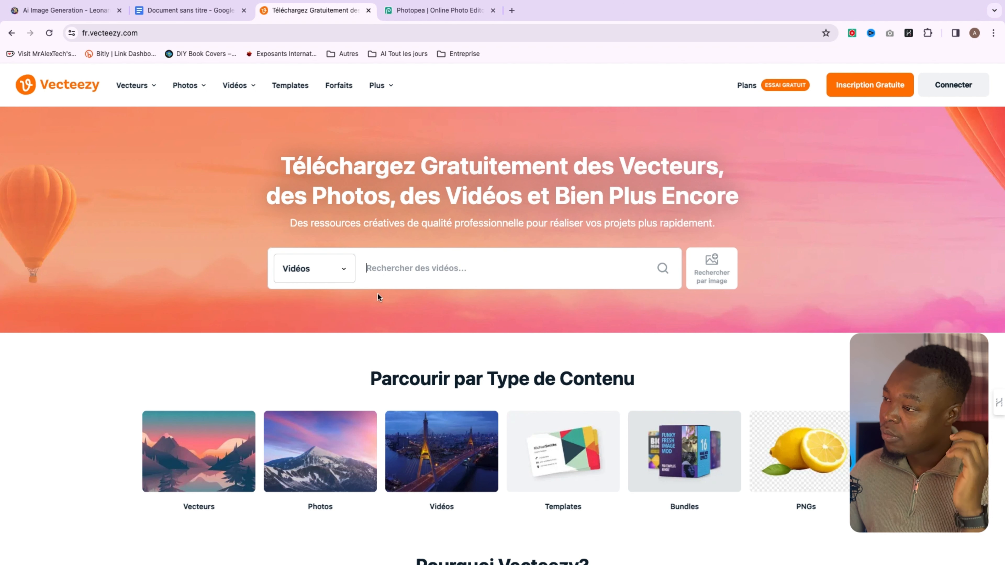
left_click(395, 266)
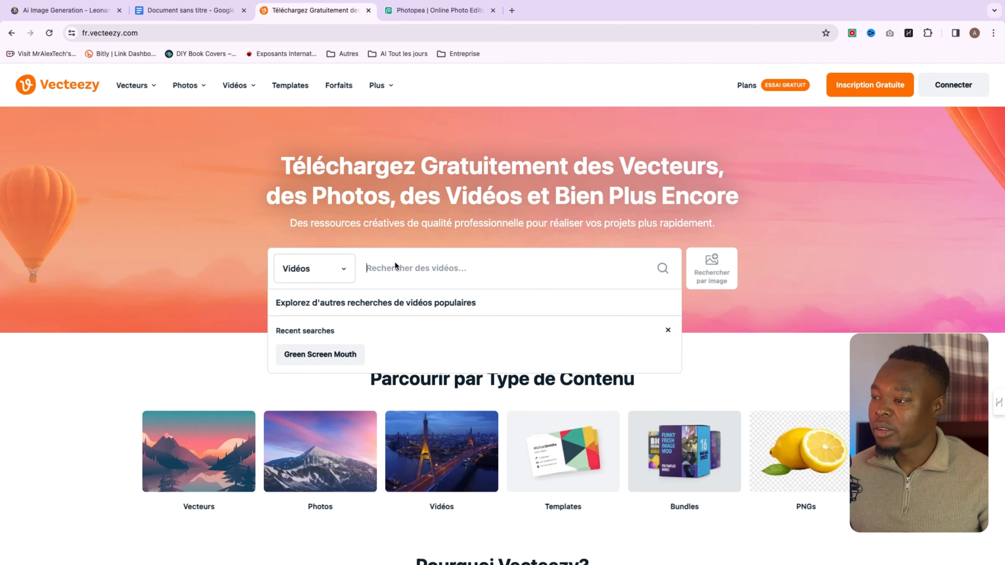
left_click(338, 352)
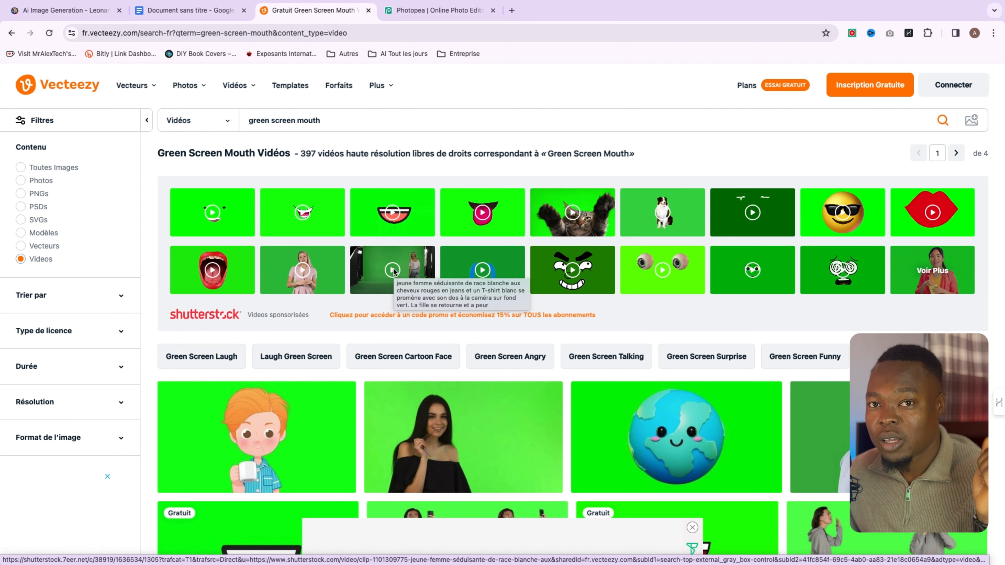
Browse the green screen mouth videos and open the free talking mouth animation that starts with a closed smile
scroll(436, 278, "down", 9)
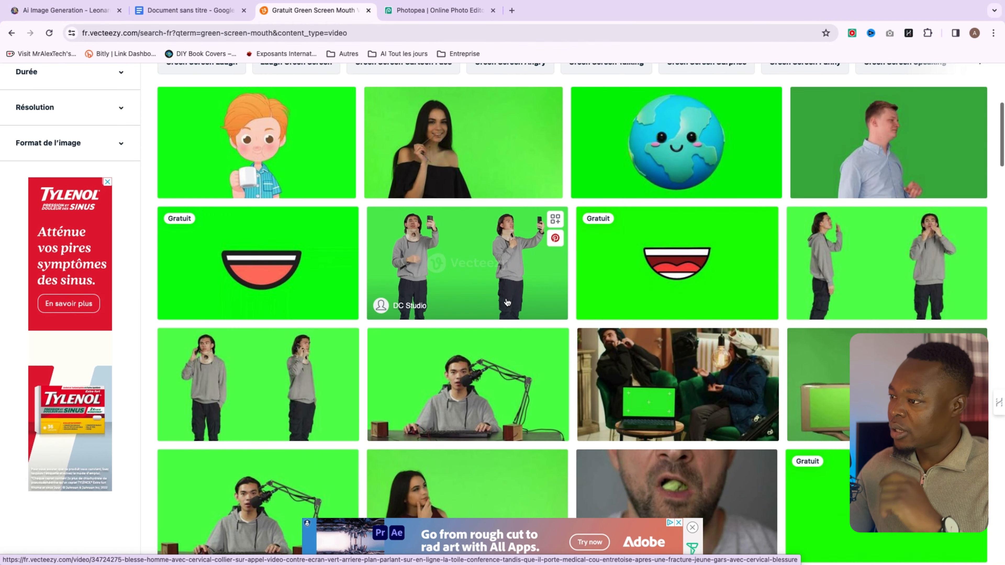
scroll(507, 302, "down", 4)
scroll(646, 212, "up", 4)
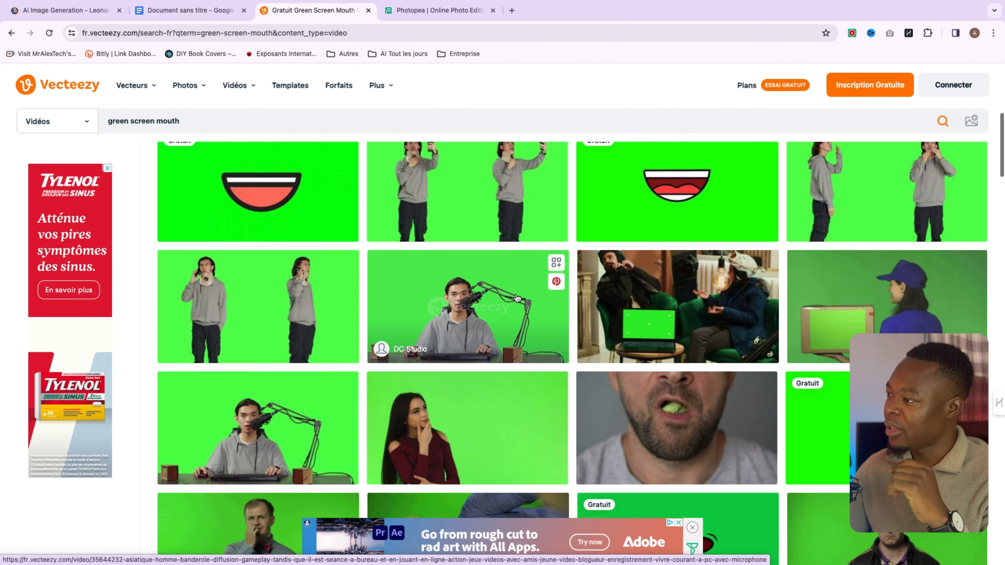
scroll(649, 214, "up", 1)
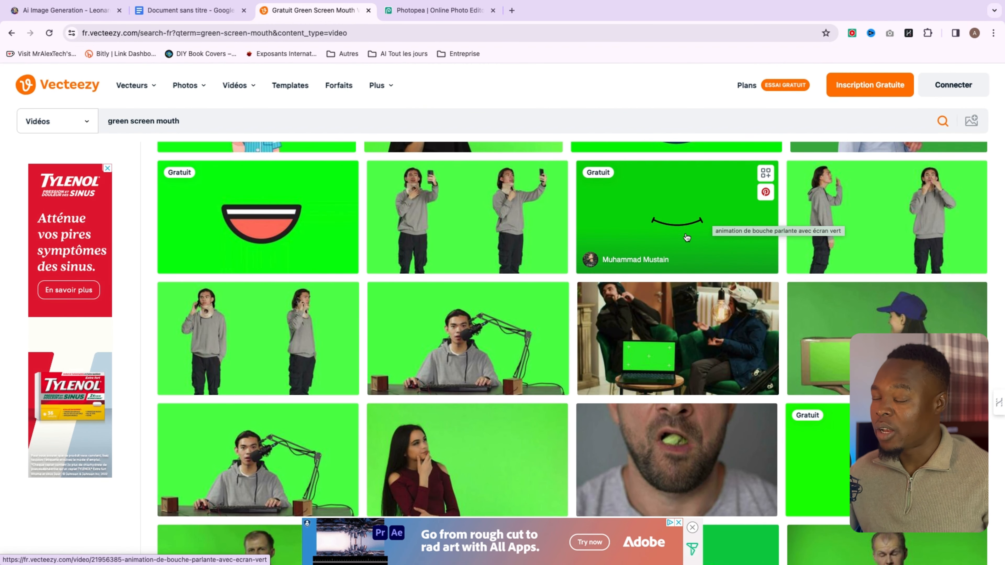
left_click(686, 232)
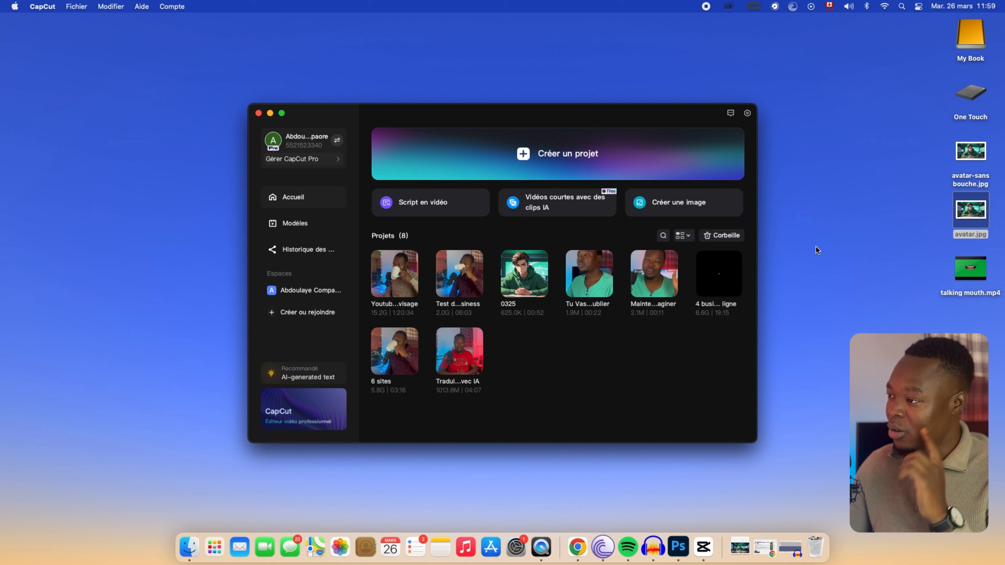
Create a new project in CapCut and import talking mouth.mp4 and avatar-sans bouche.jpg from the desktop
left_click(590, 156)
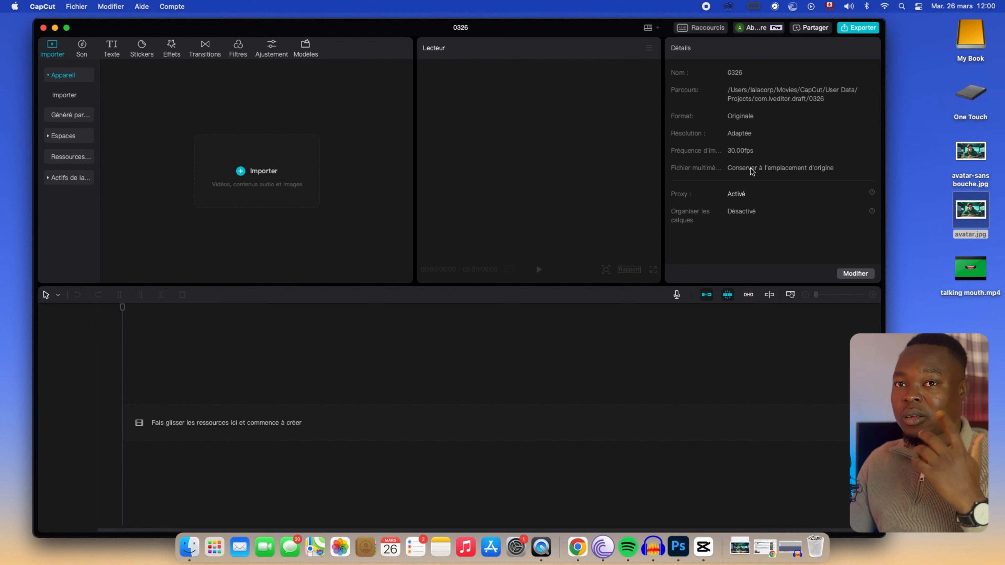
left_click_drag(970, 269, 278, 164)
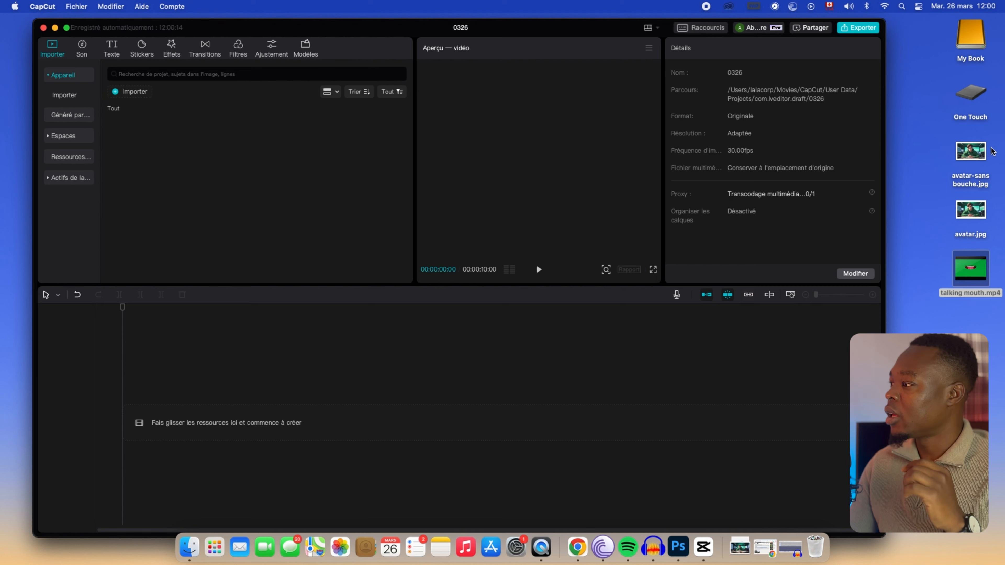
left_click_drag(982, 155, 235, 197)
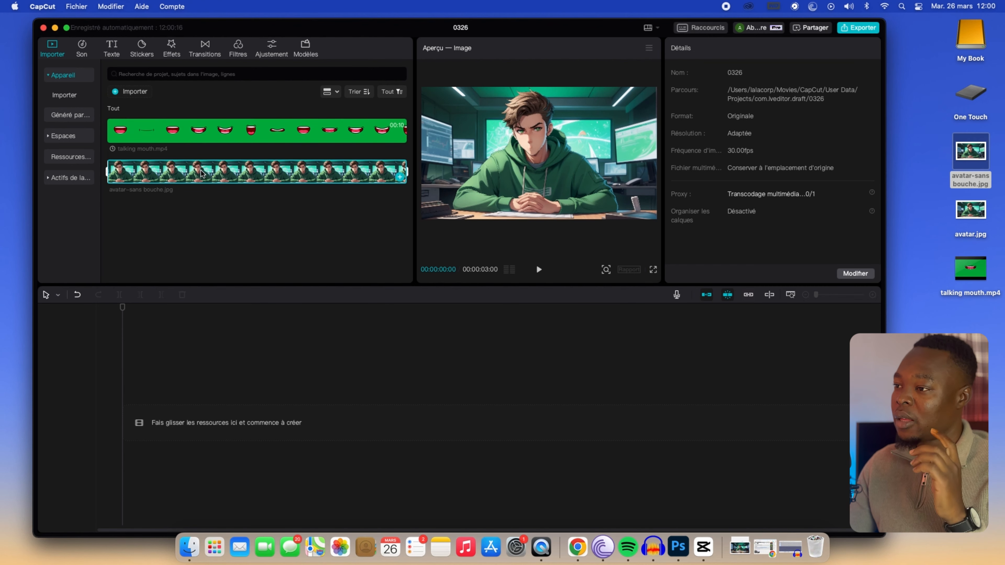
Place avatar-sans bouche.jpg on the timeline with talking mouth.mp4 on the track above, and extend the avatar clip to 10 seconds
left_click_drag(203, 175, 140, 397)
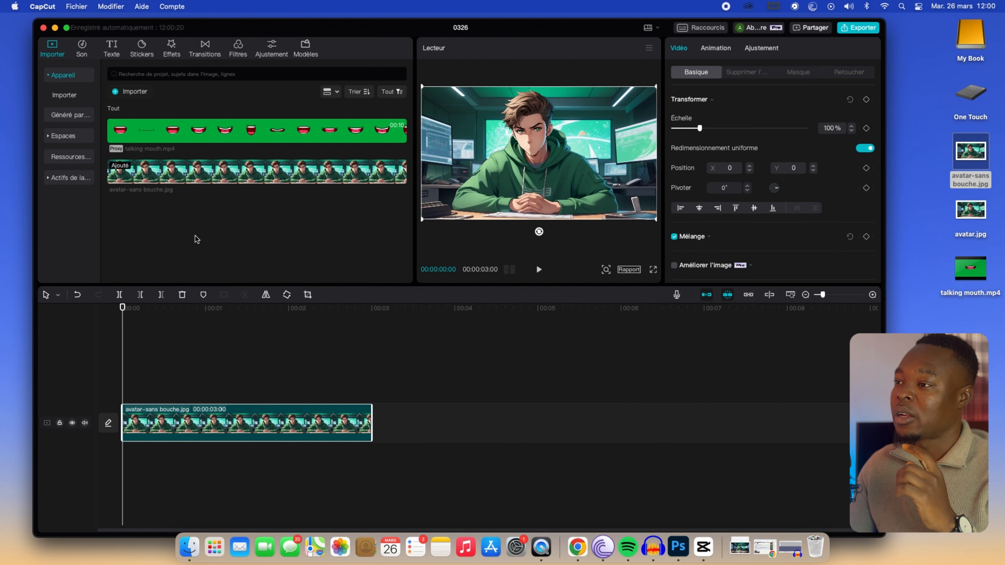
left_click(282, 237)
left_click_drag(282, 236, 124, 386)
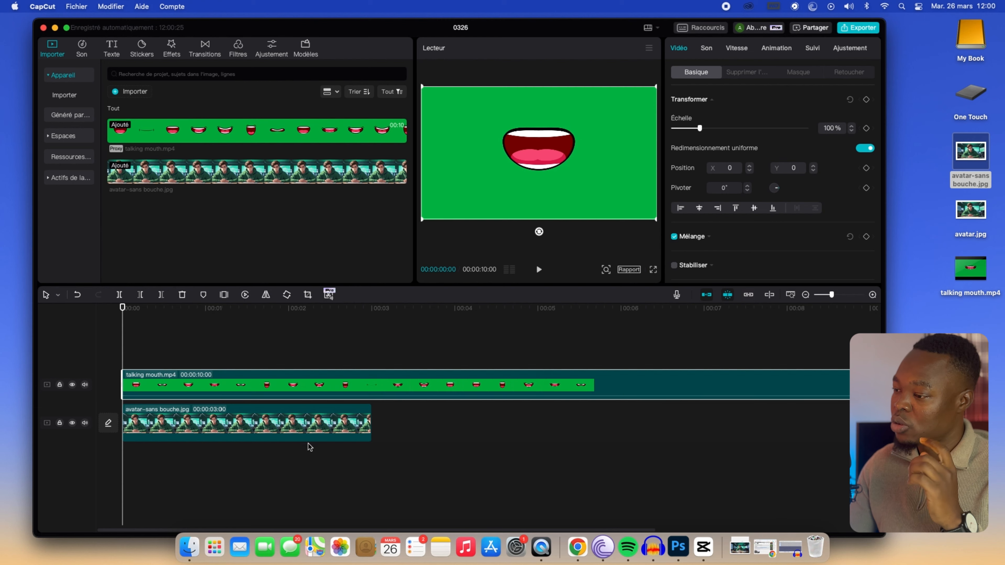
scroll(404, 445, "right", 5)
left_click(180, 434)
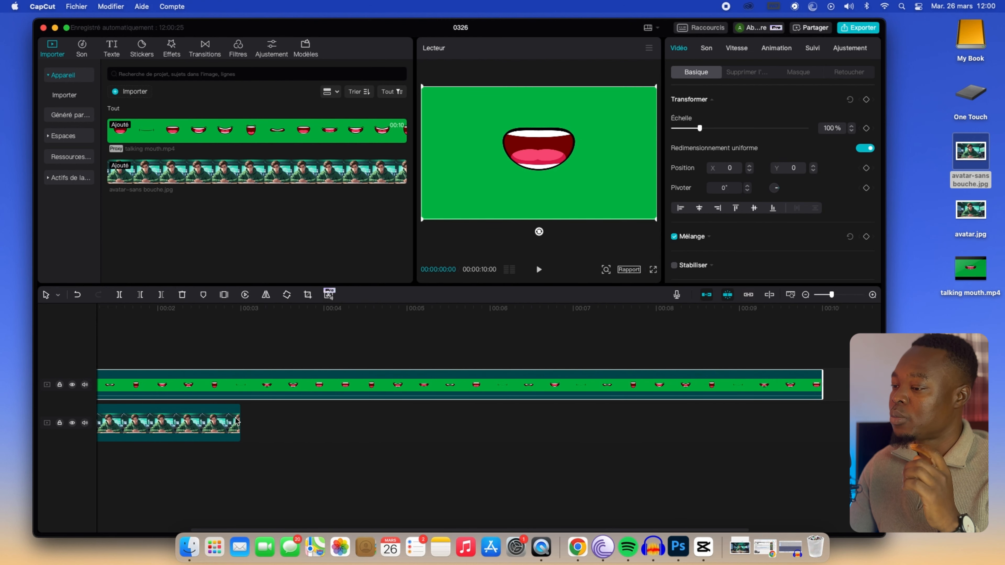
left_click_drag(242, 419, 820, 418)
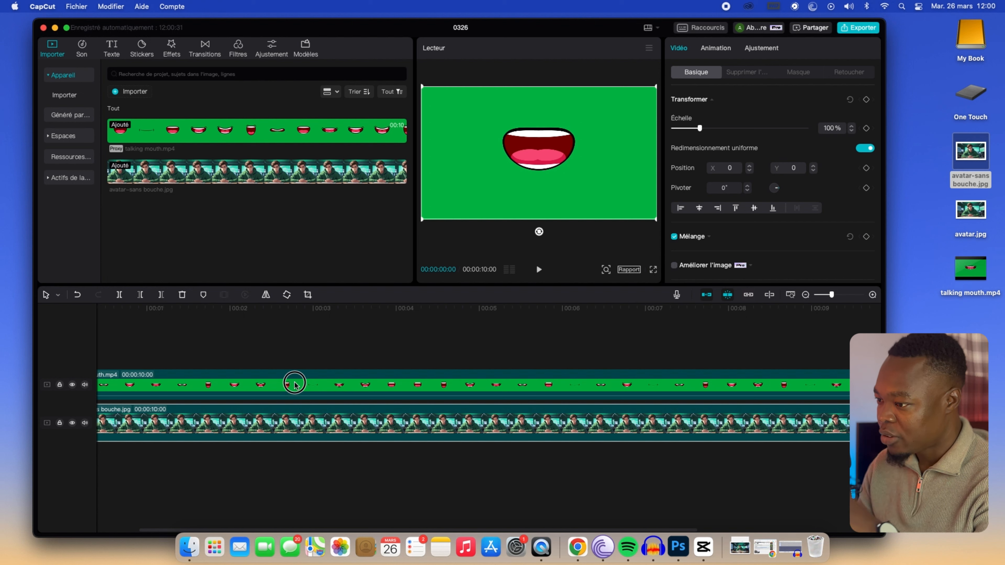
Remove the green background from the talking mouth clip with Chroma Key, setting both intensity and shadow to 100
left_click(297, 384)
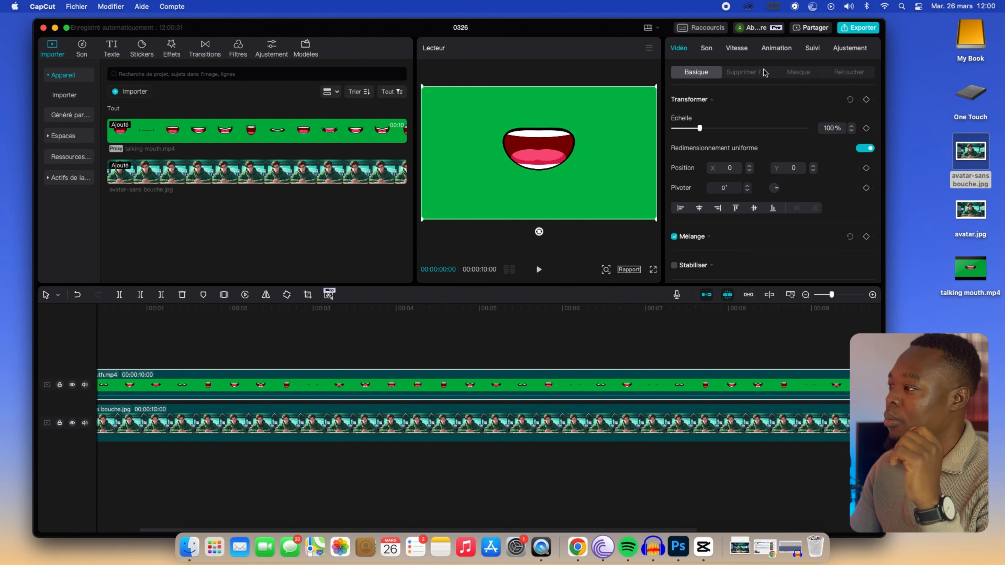
left_click(750, 73)
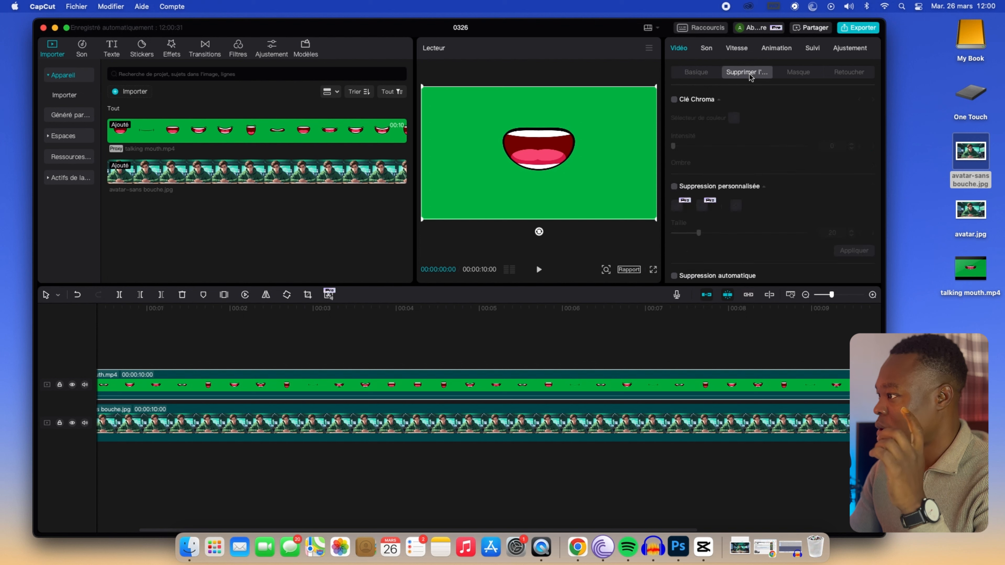
left_click(675, 101)
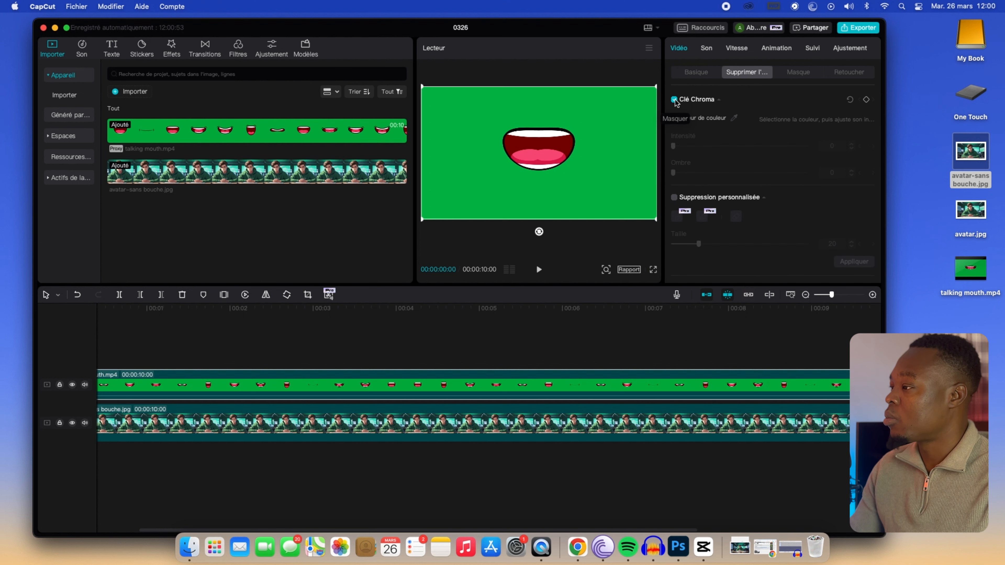
left_click(733, 117)
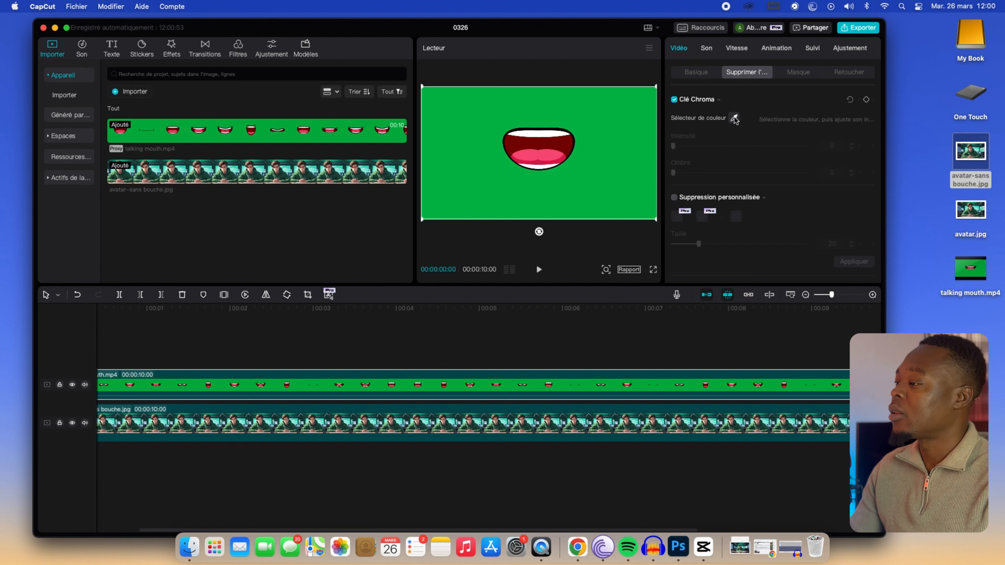
left_click(613, 123)
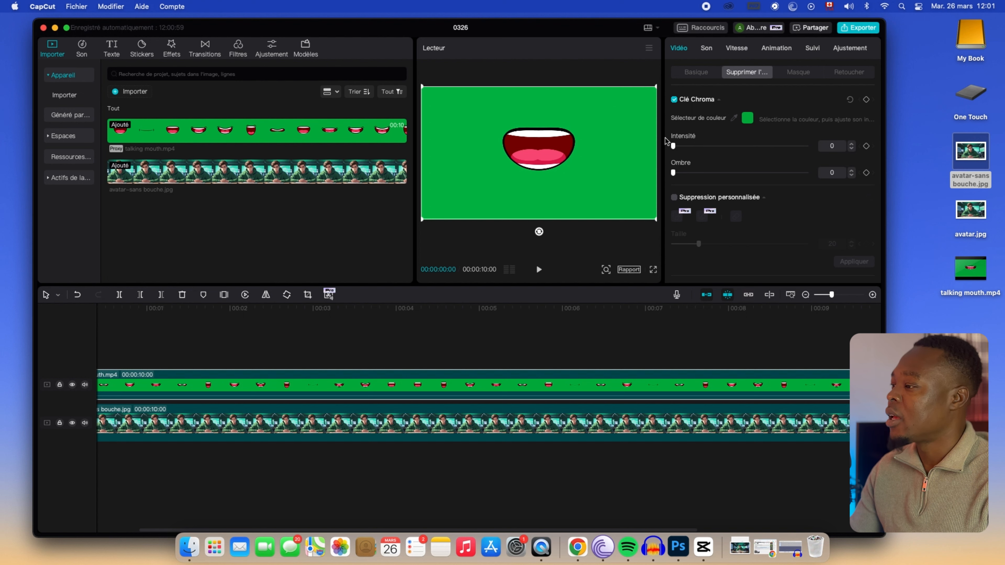
left_click_drag(674, 146, 811, 152)
left_click_drag(673, 172, 819, 174)
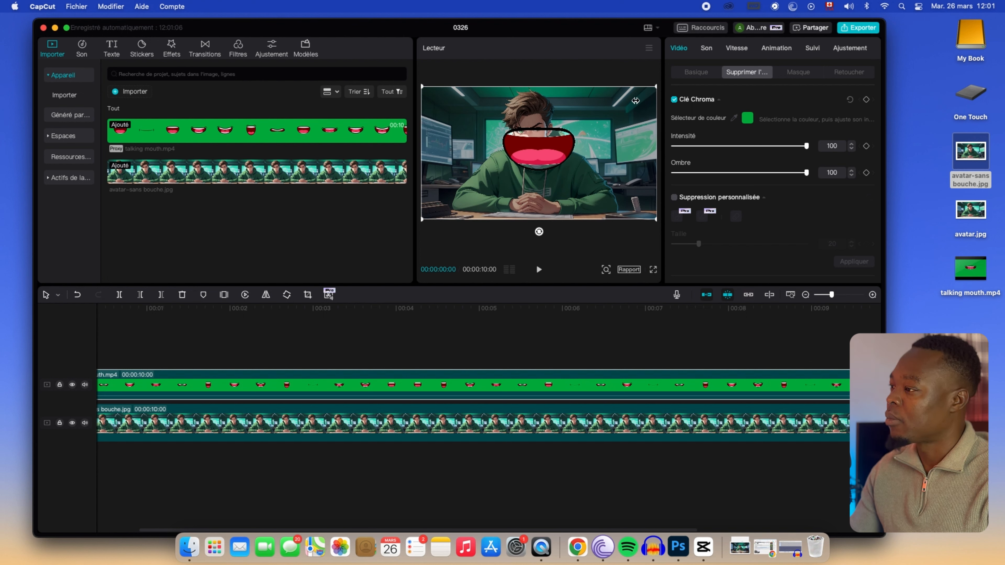
Scale down the talking mouth clip and position it on the avatar's face where the mouth belongs
left_click(696, 72)
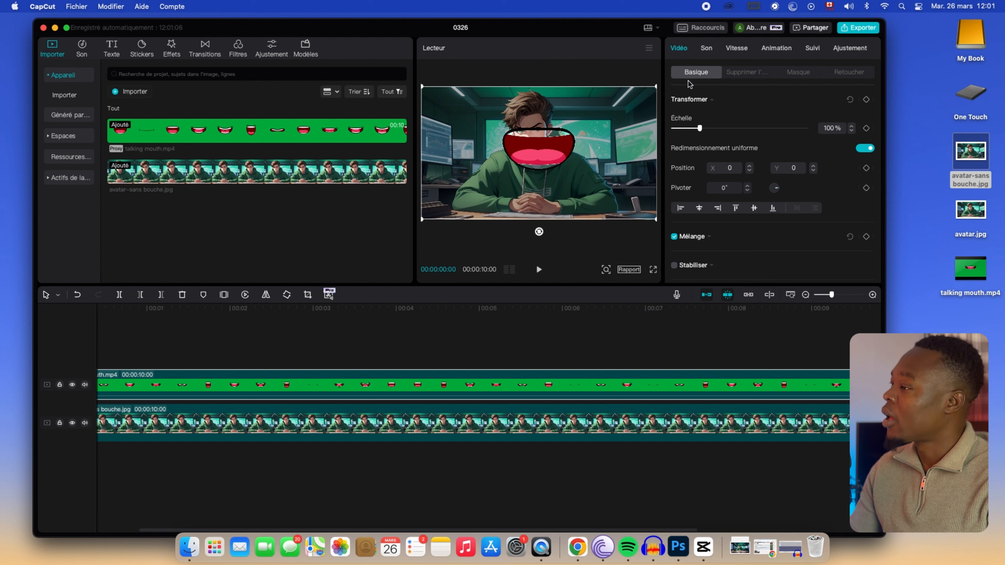
left_click_drag(699, 129, 679, 128)
left_click_drag(569, 136, 559, 141)
left_click_drag(540, 154, 532, 150)
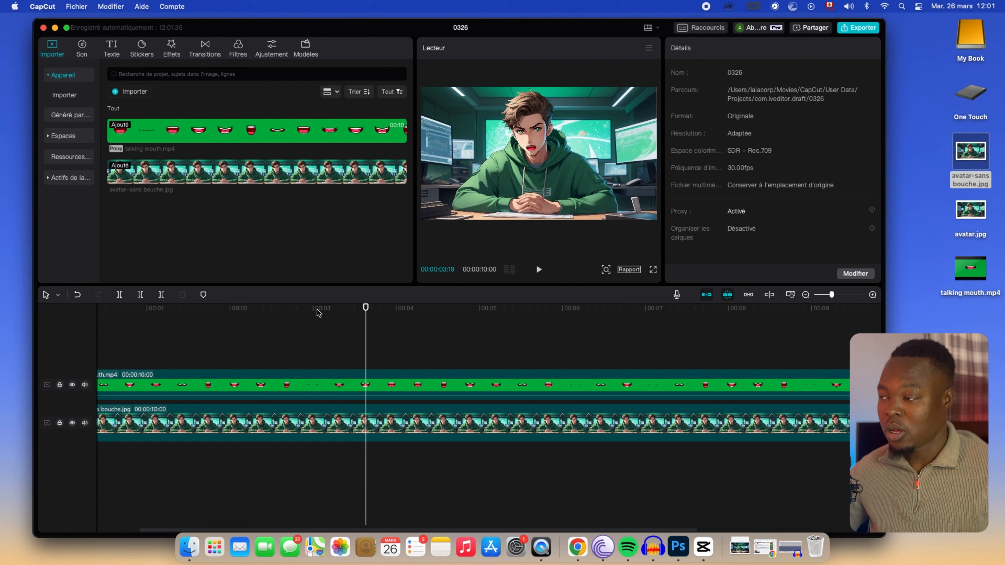
Play the avatar animation in full screen to check the talking mouth
left_click(538, 269)
left_click(652, 269)
key("space")
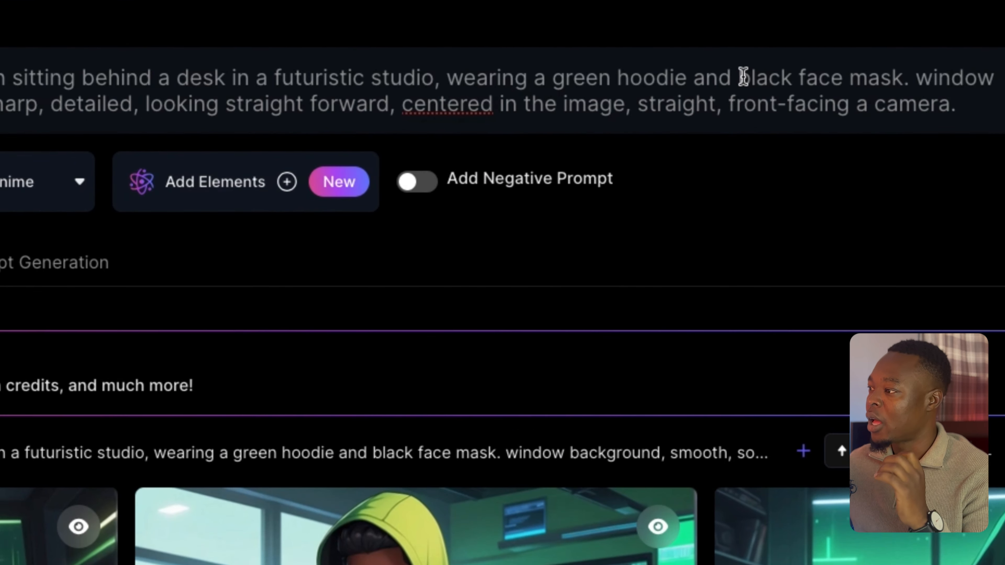
In Leonardo.Ai, review the prompt's "black face mask" wording and open the first generated image of the hooded man
left_click_drag(732, 129, 800, 128)
left_click_drag(884, 75, 895, 76)
left_click(844, 82)
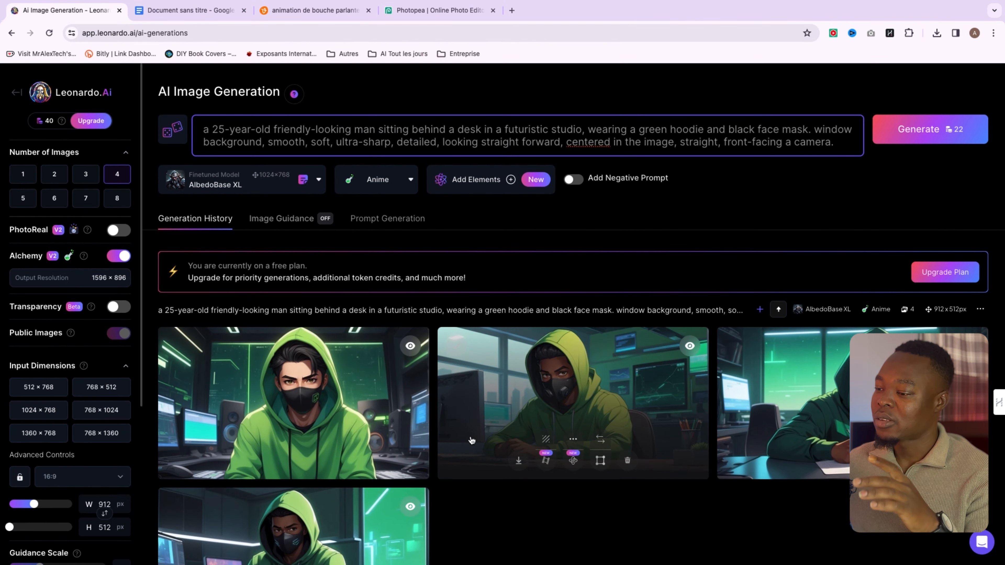
scroll(573, 422, "down", 2)
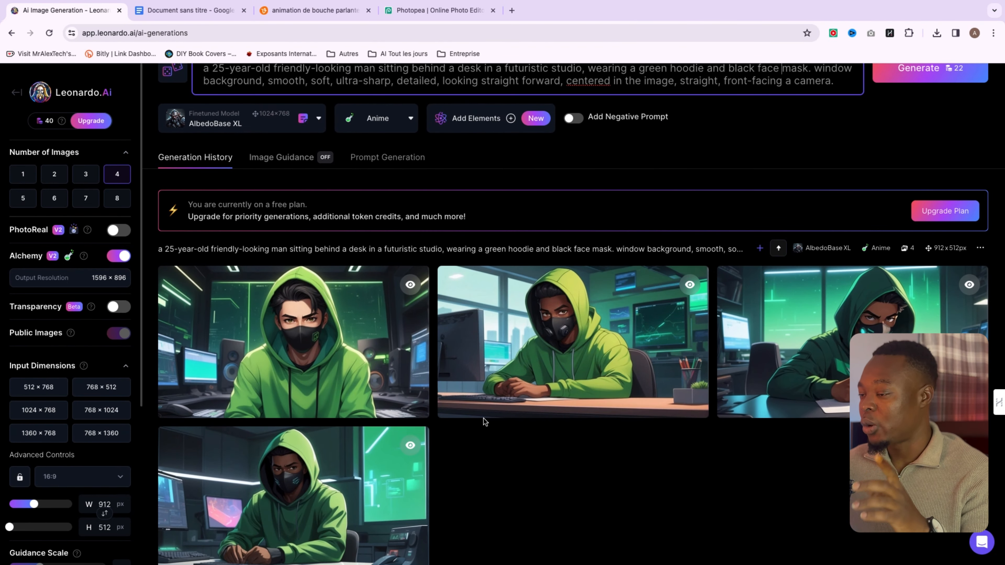
left_click(288, 349)
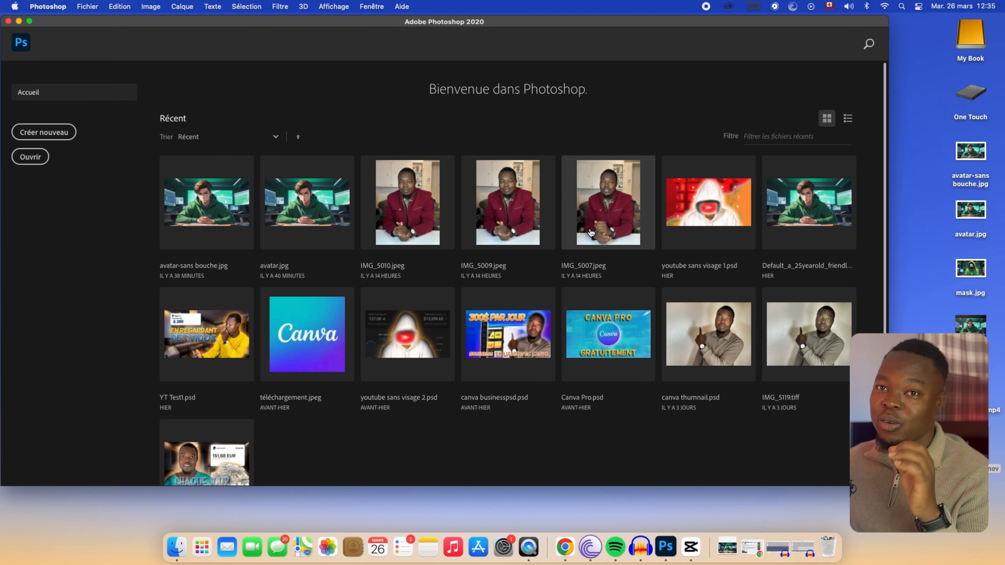
Open mask.jpg in Photoshop and select the character's black face mask along its outline with the Polygonal Lasso tool
left_click_drag(971, 269, 492, 237)
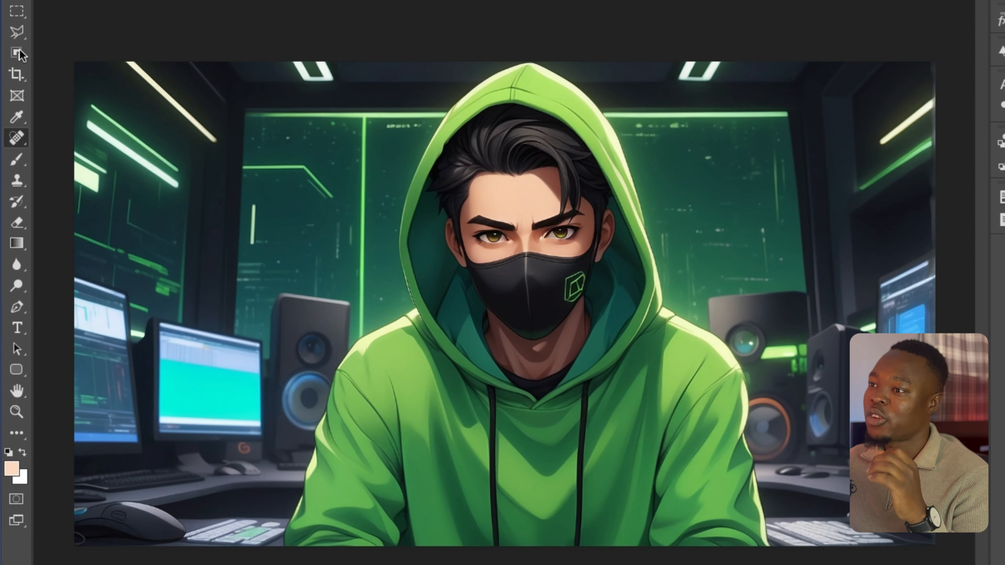
left_click(17, 34)
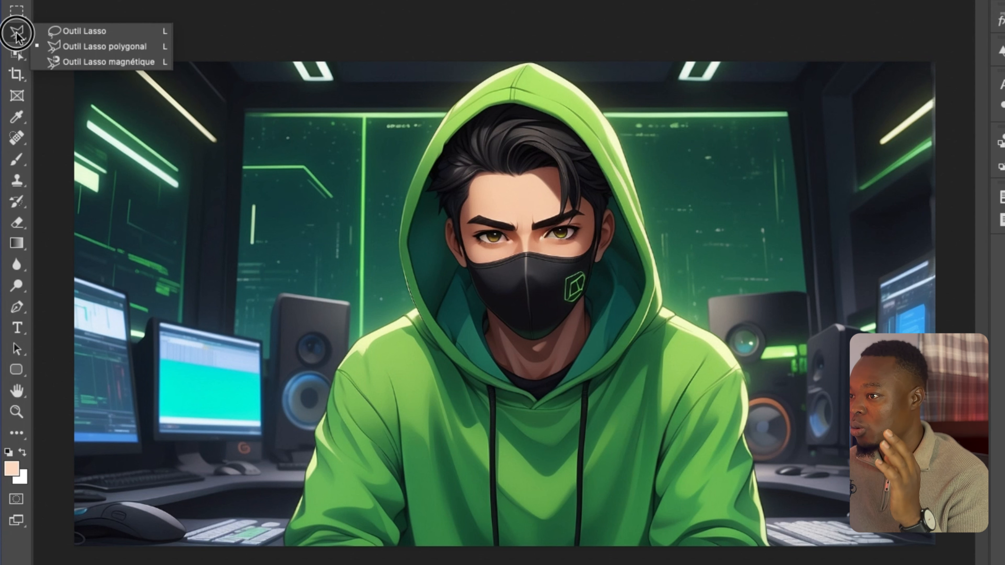
left_click(75, 47)
scroll(477, 271, "up", 4)
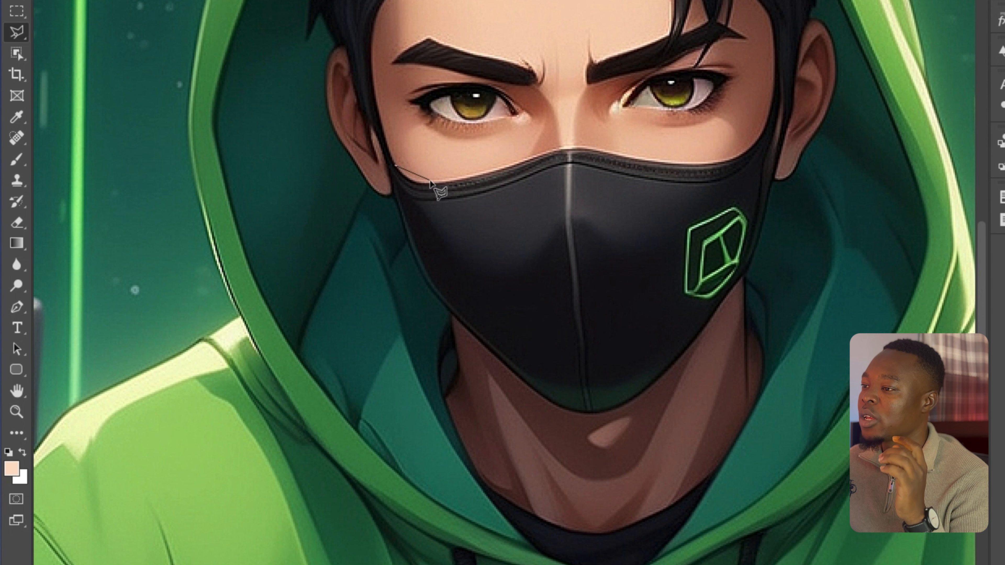
left_click(413, 183)
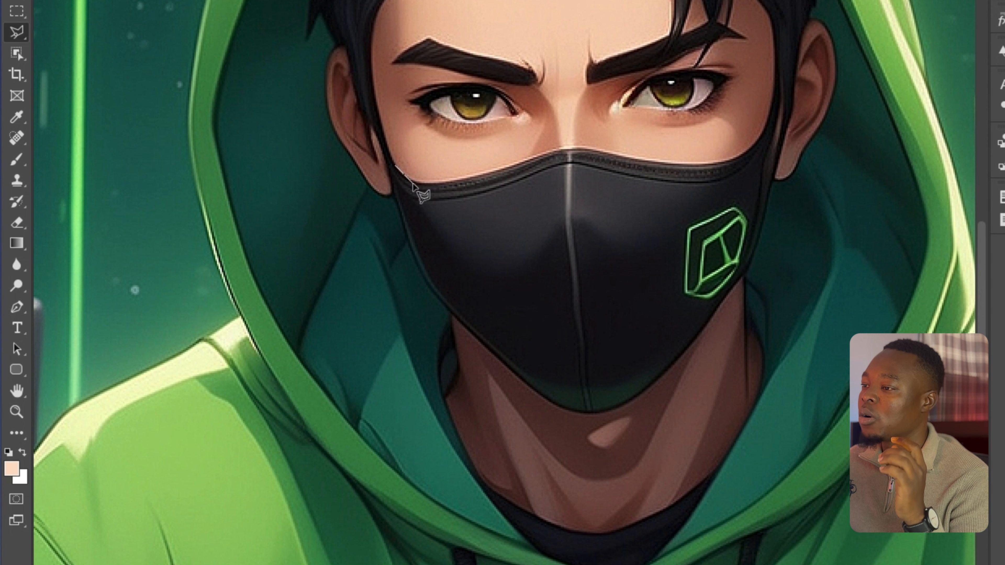
left_click(466, 180)
left_click(553, 151)
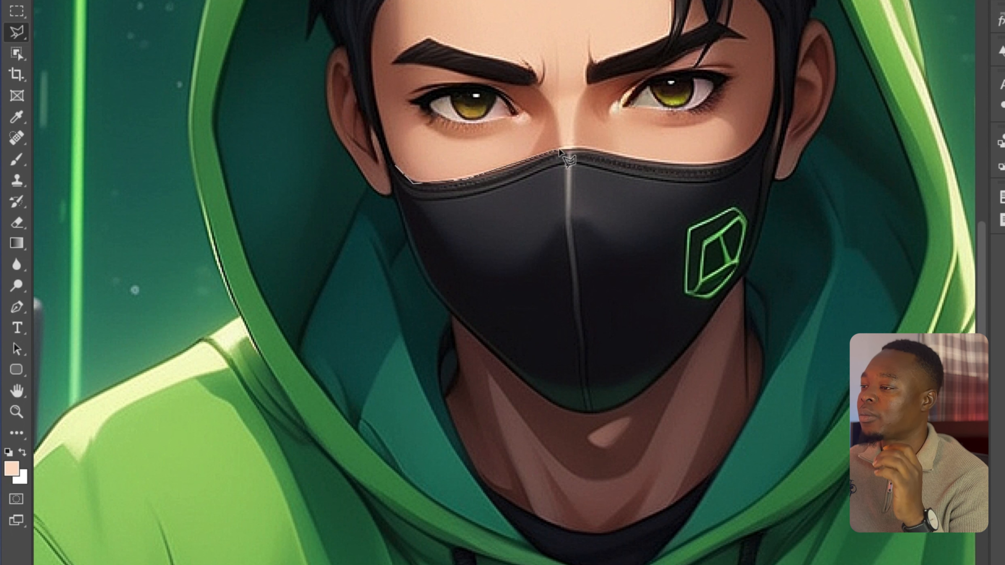
left_click(576, 147)
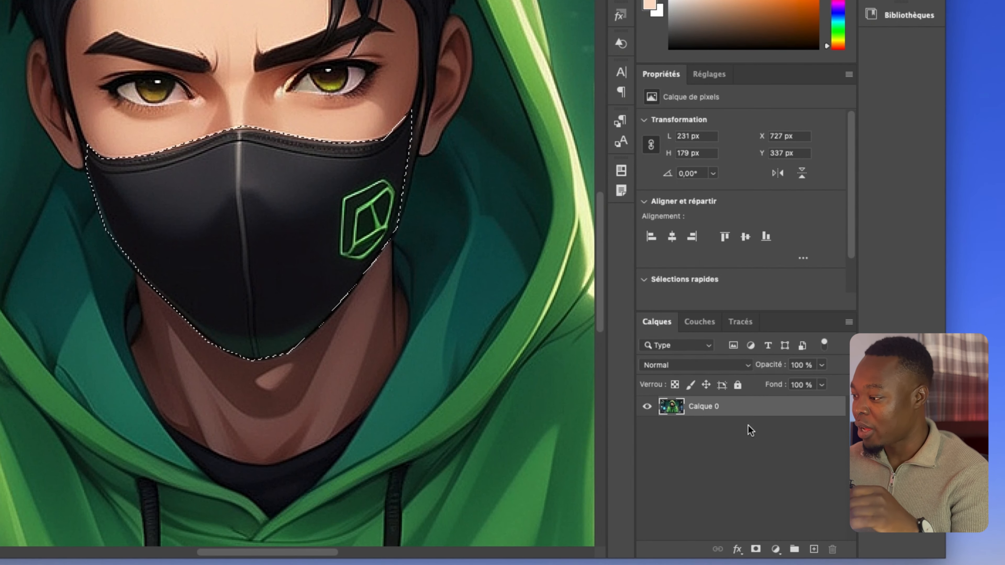
Add a layer mask to Calque 0 from the selection to isolate the face mask on a transparent background
left_click(756, 551)
key("super+1")
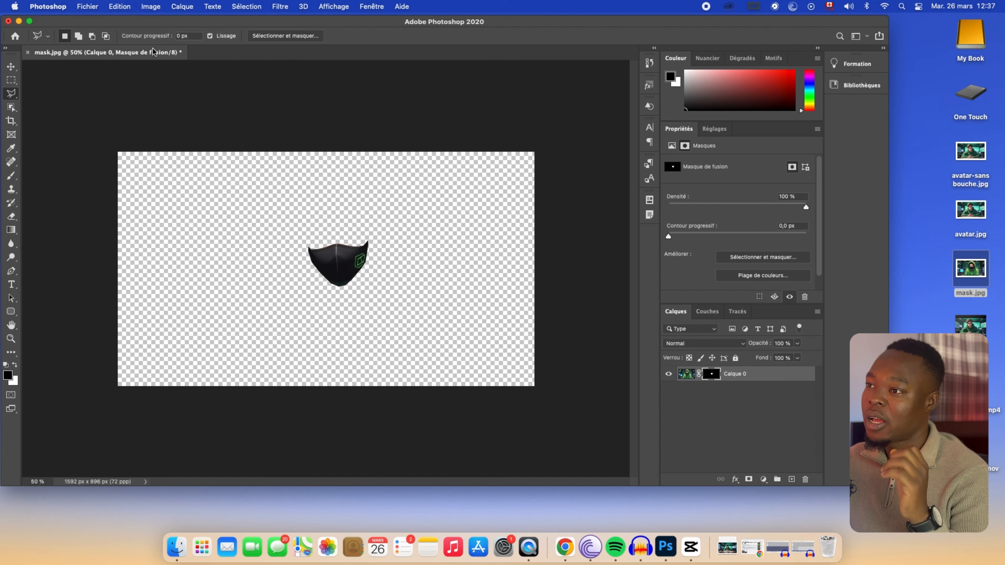
Save the isolated face mask as a PNG copy named mask.png in the Bureau folder
left_click(89, 7)
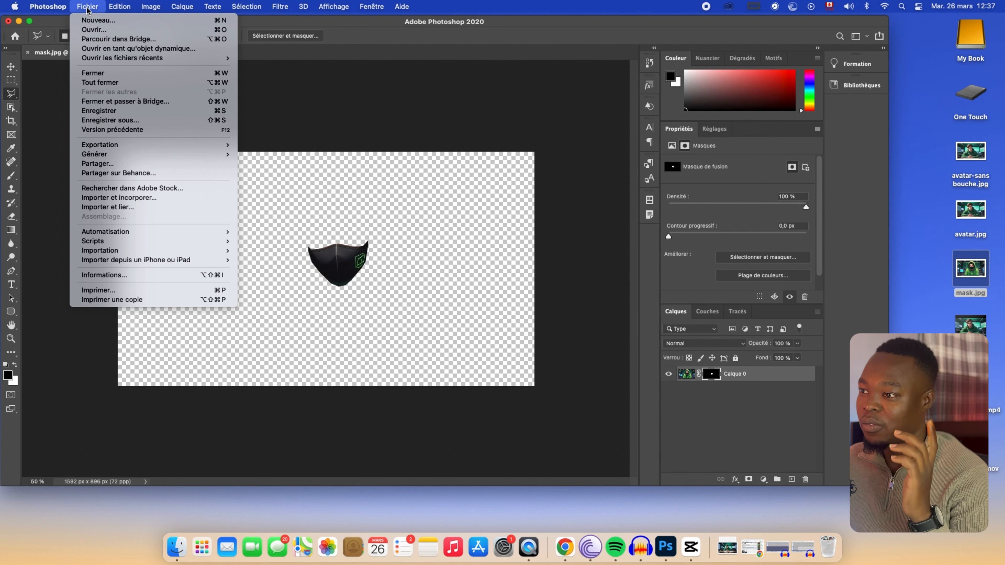
left_click(114, 120)
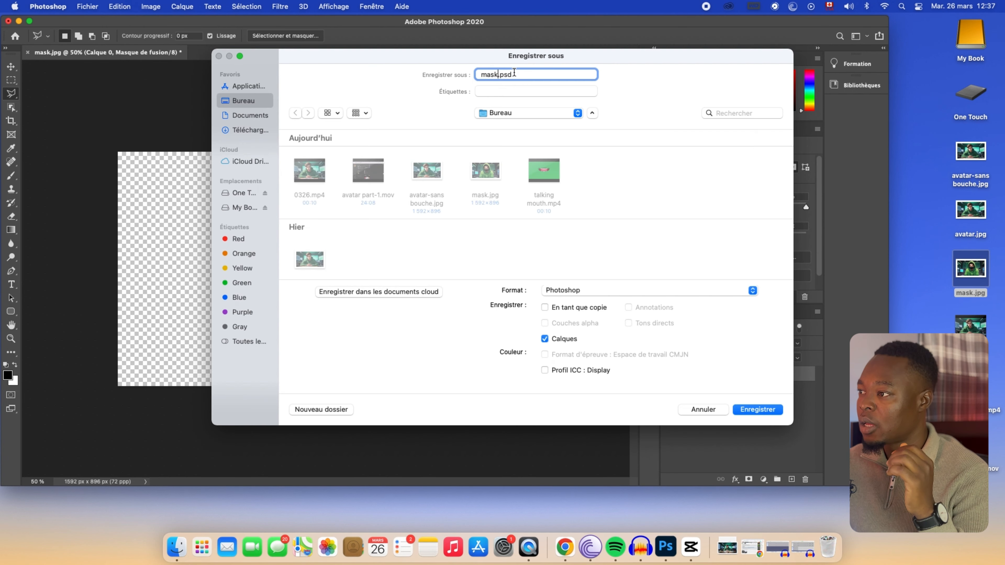
left_click(740, 291)
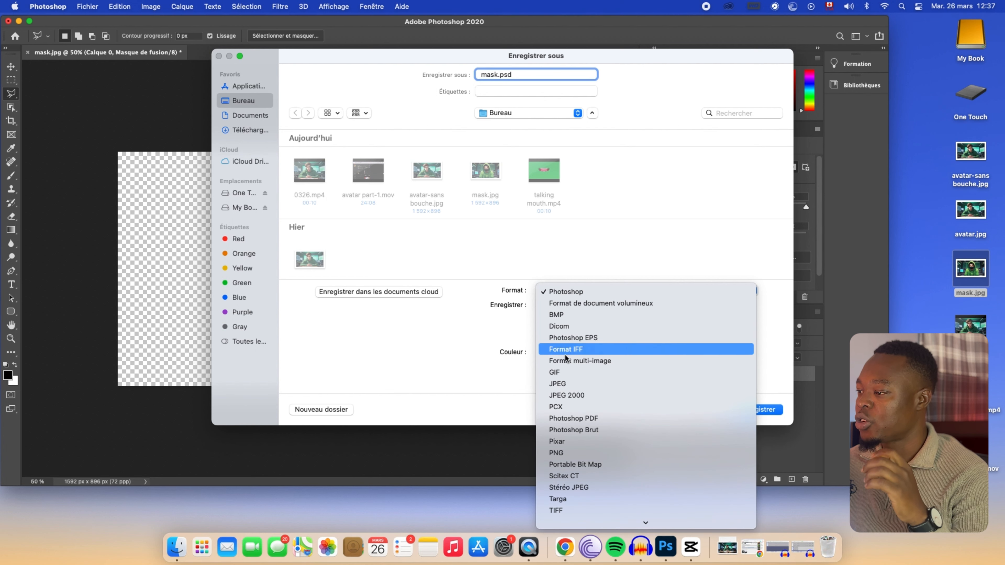
left_click(566, 452)
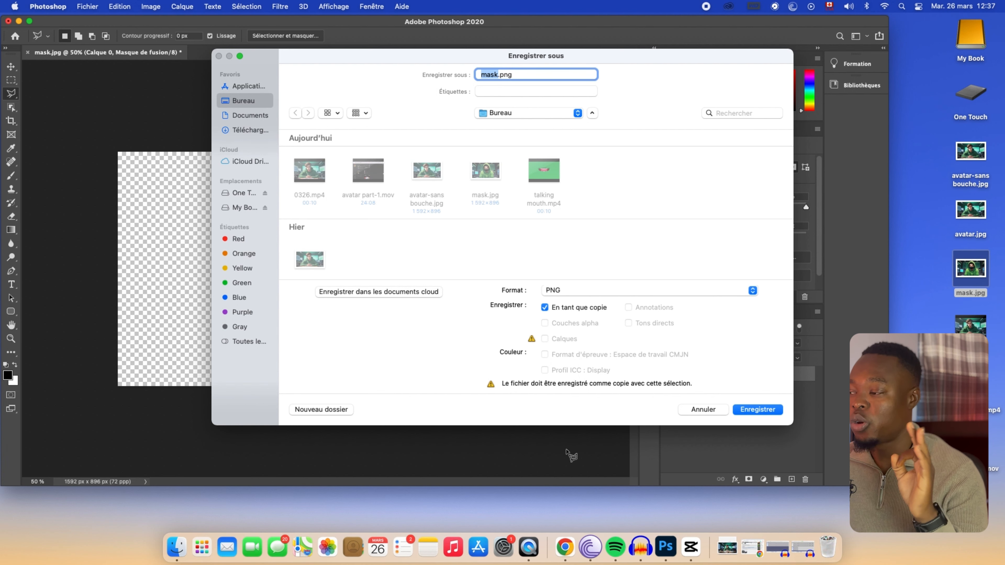
left_click(760, 411)
key("Return")
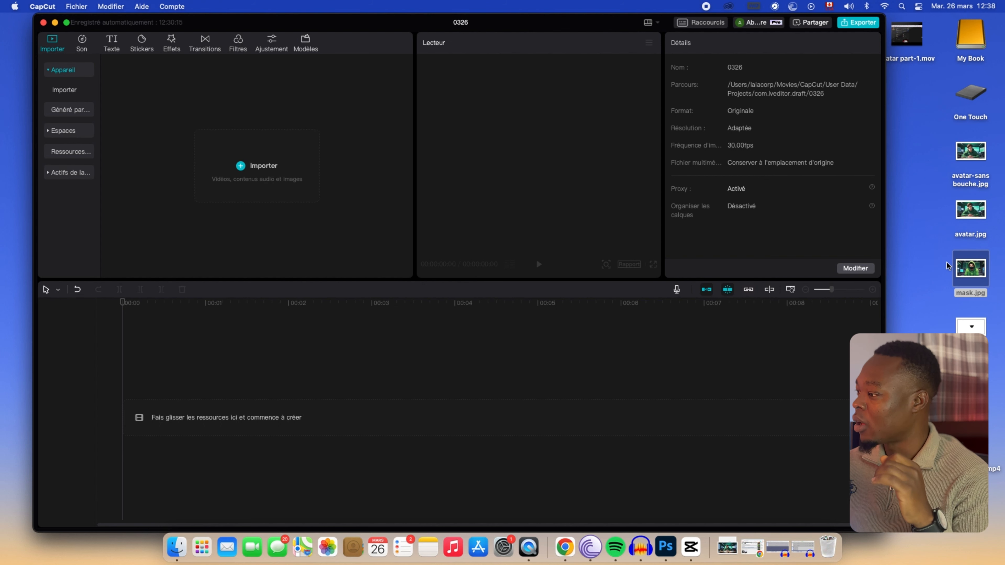
In CapCut, import mask.jpg and mask.png and stack mask.png above mask.jpg at the start of the timeline
left_click_drag(979, 273, 238, 166)
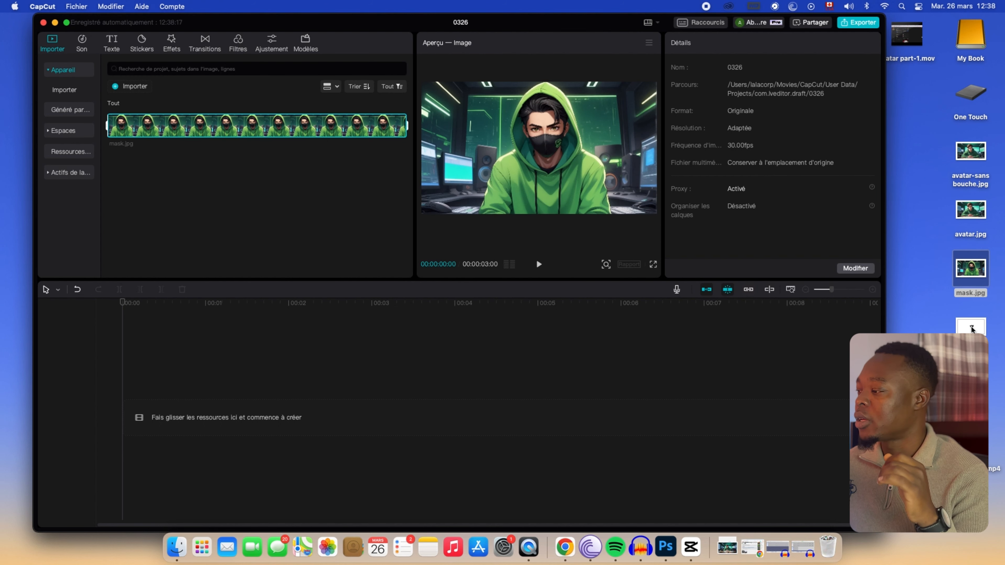
left_click_drag(968, 330, 258, 222)
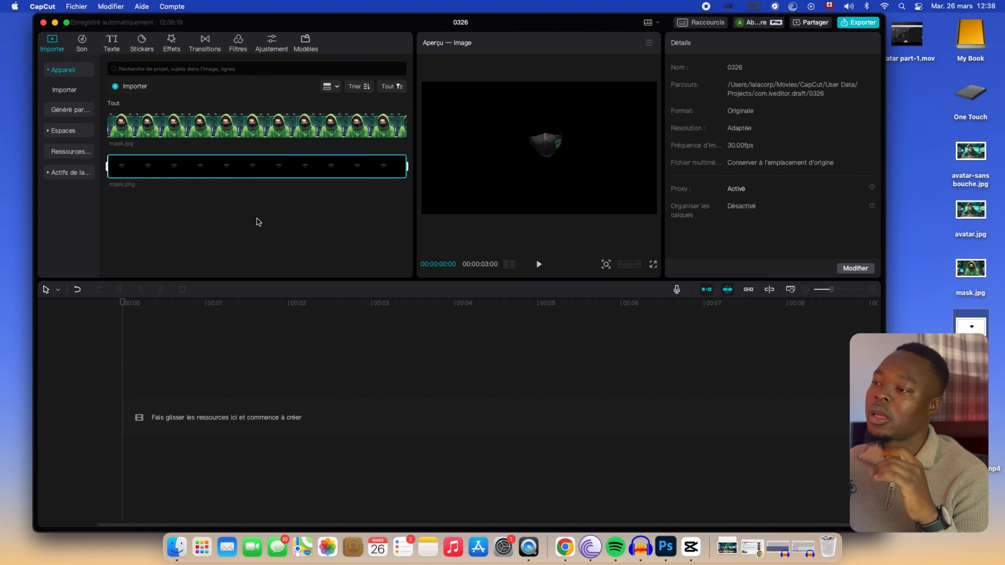
left_click_drag(253, 125, 124, 419)
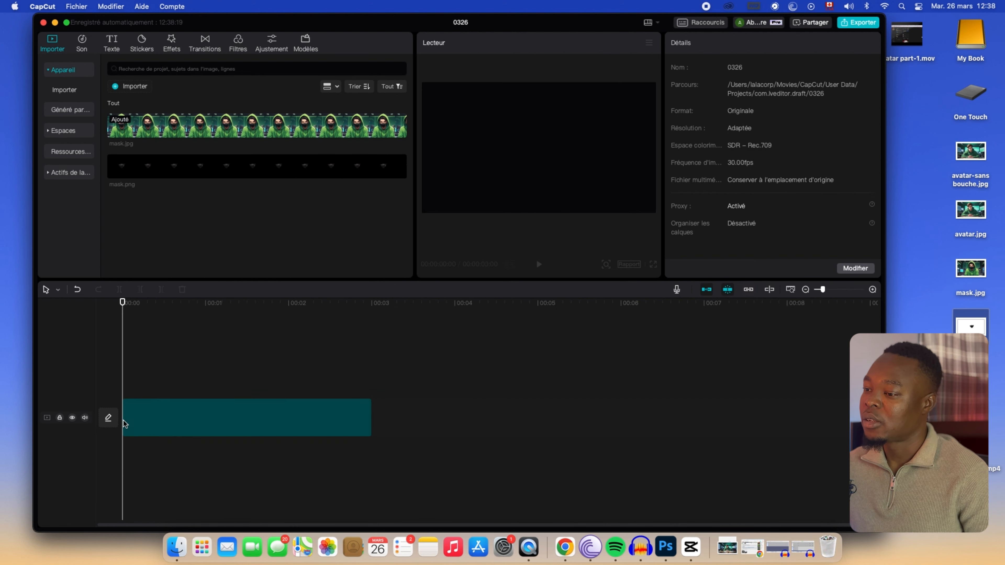
left_click_drag(210, 131, 126, 380)
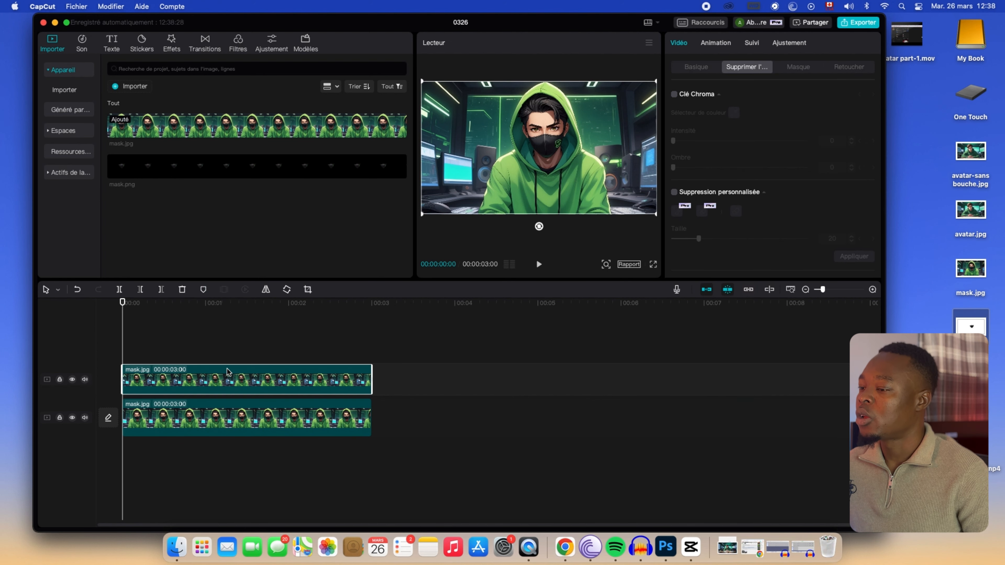
left_click(248, 381)
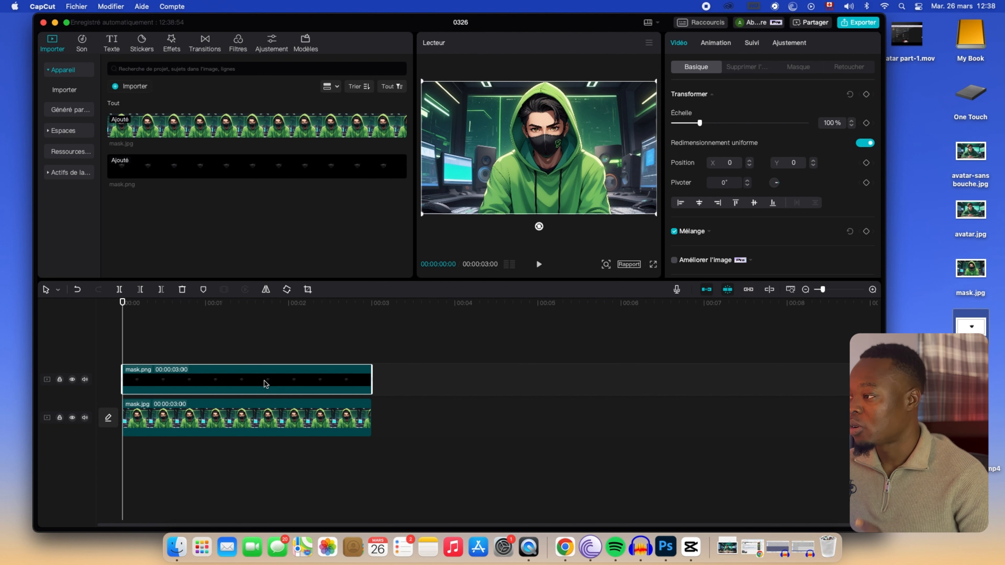
Try a smaller scale on the mask.png clip and restore it to 100%
mouse_move(700, 123)
left_mouse_down()
mouse_move(739, 128)
mouse_move(685, 127)
mouse_move(717, 130)
mouse_move(695, 132)
left_mouse_up()
left_click_drag(831, 123, 825, 125)
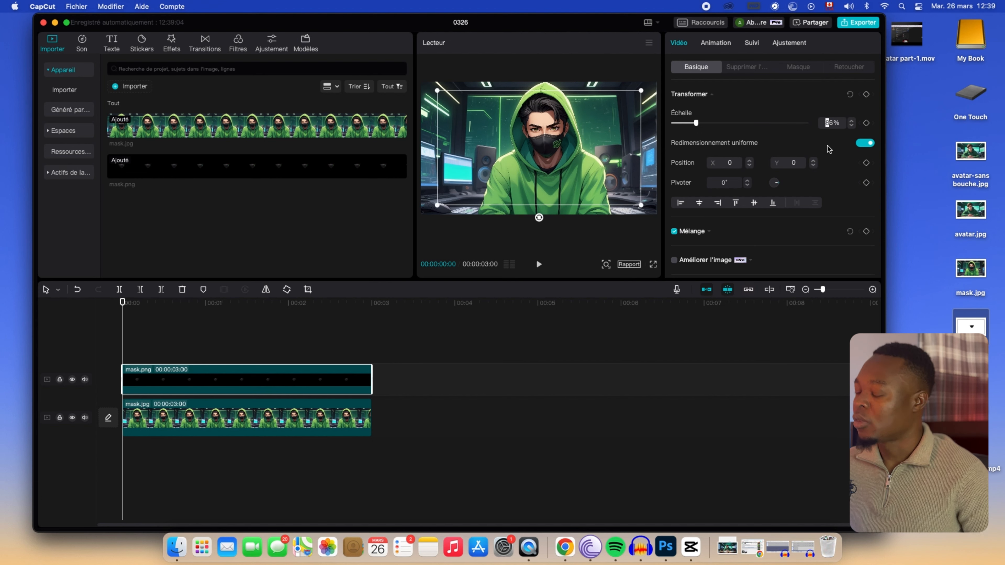
type("100")
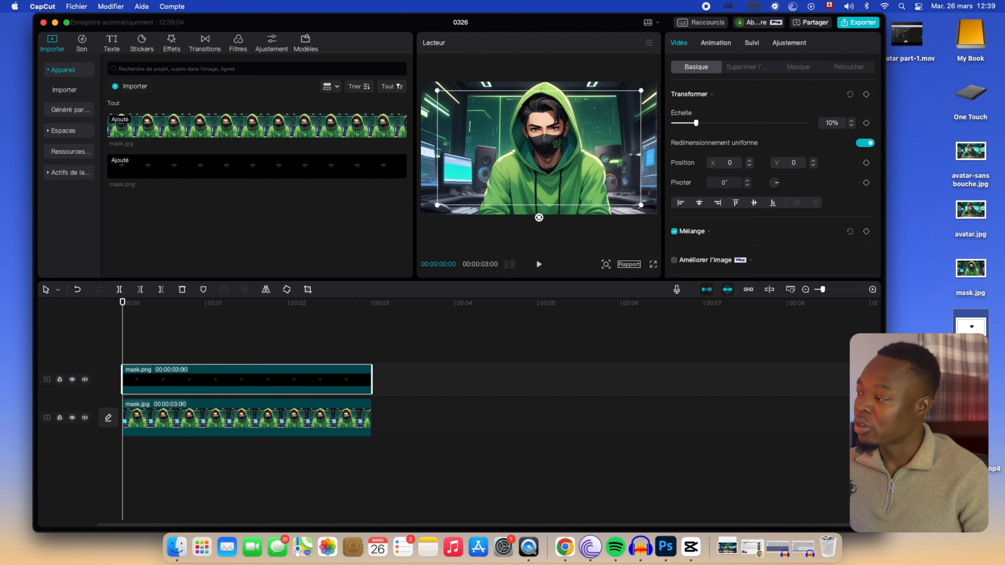
key("Return")
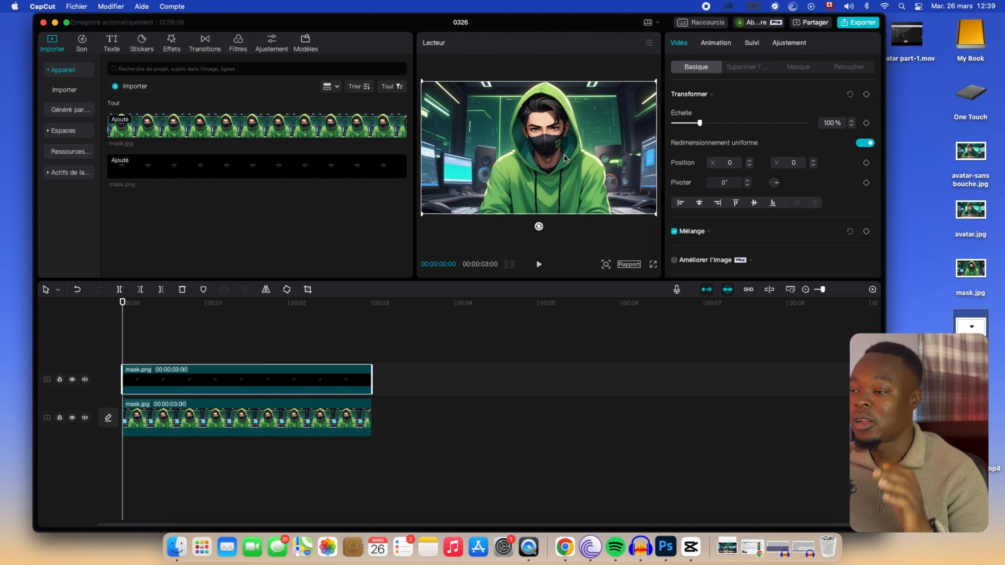
Add a position keyframe to the mask.png clip at the start and a second one at 00:00:00:07
left_click(207, 383)
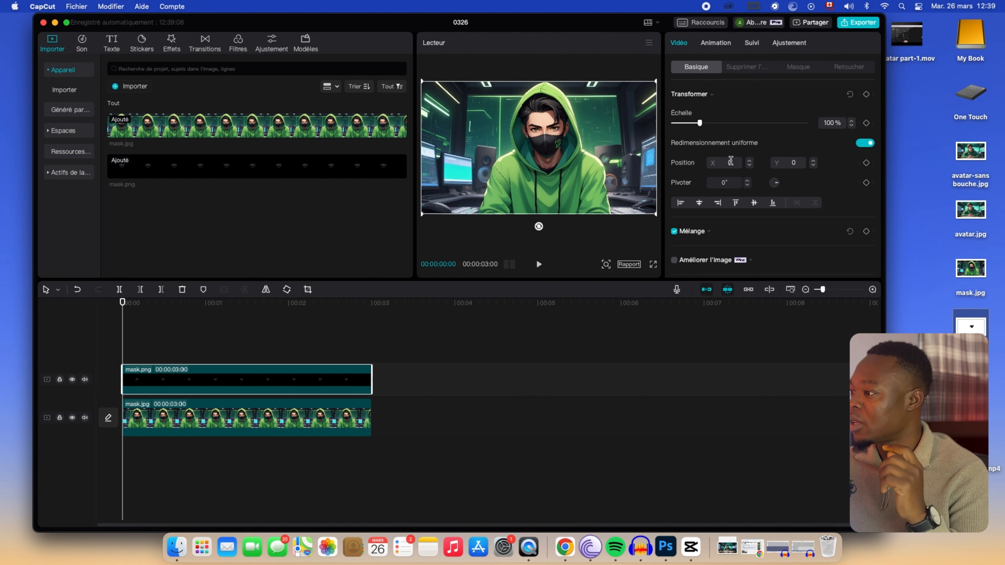
left_click(867, 163)
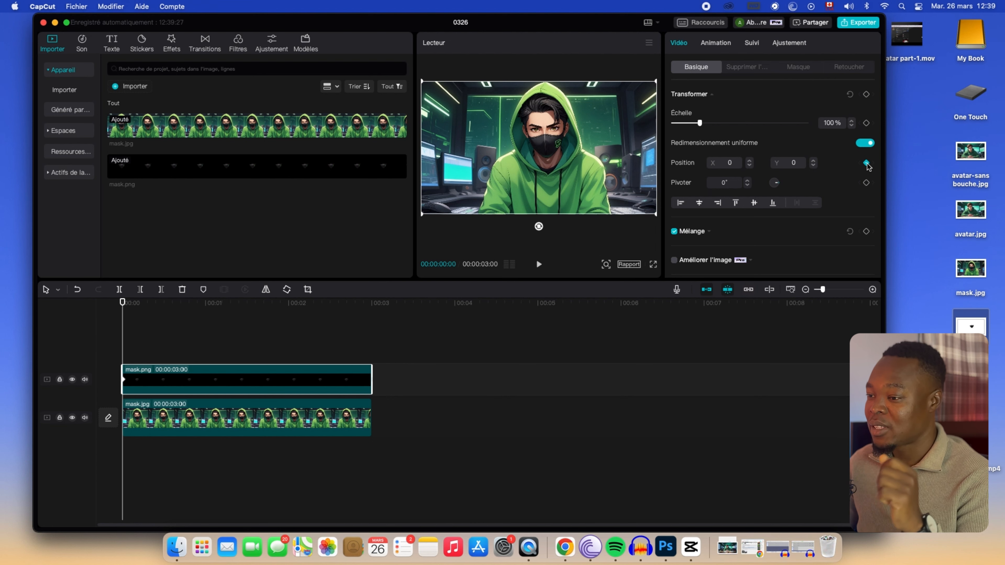
key("Right")
key("Right")
key("Right")
key("Right")
key("Right")
key("Right")
key("Right")
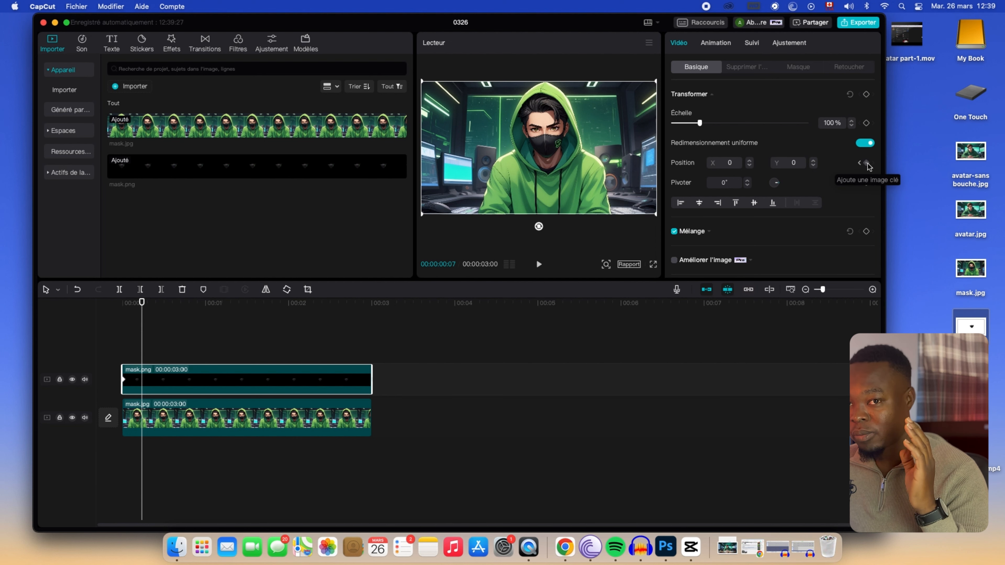
left_click(866, 163)
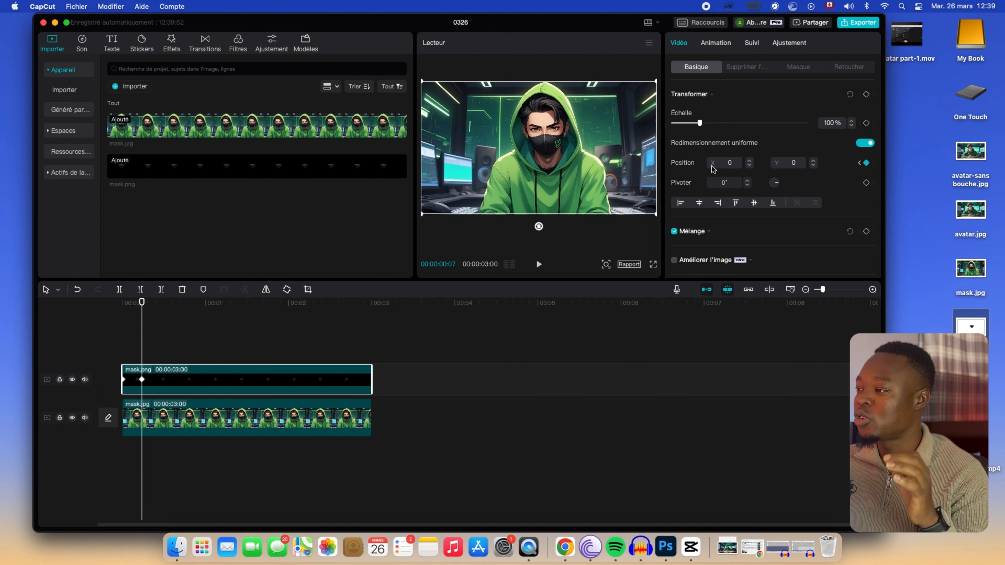
Set the mask.png position at the second keyframe to X -1 and Y -15
left_click(793, 165)
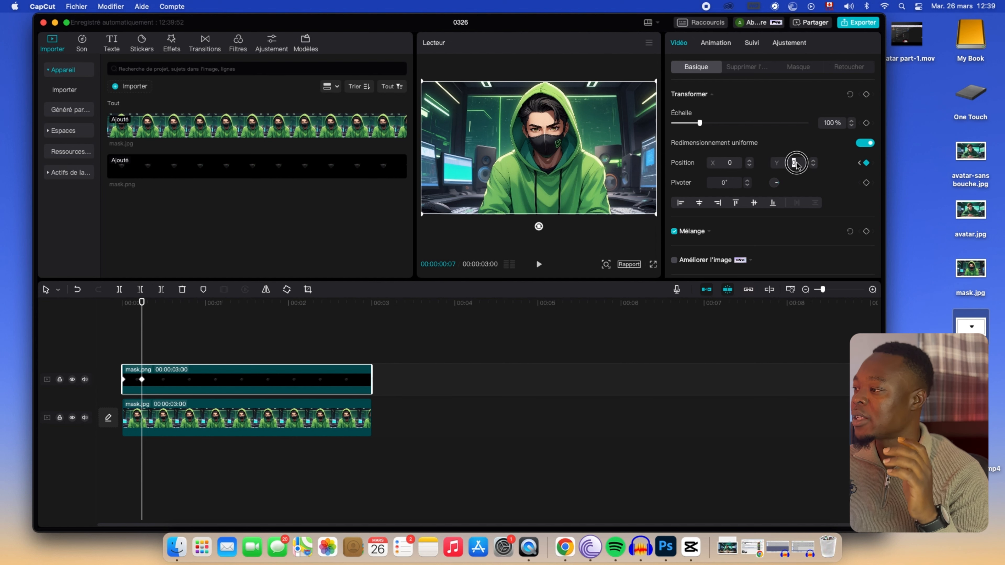
type("-15")
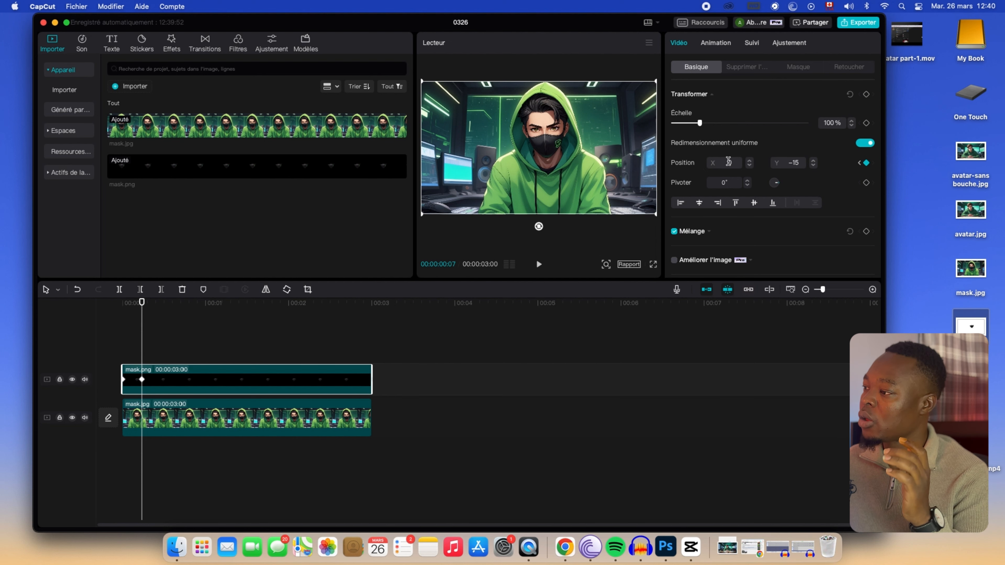
key("Return")
left_click(730, 162)
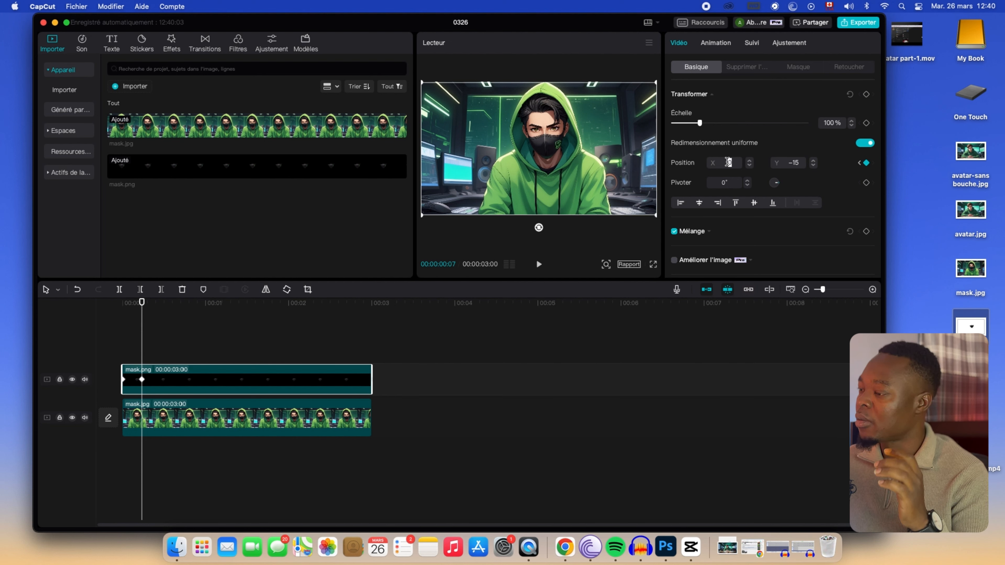
type("-1")
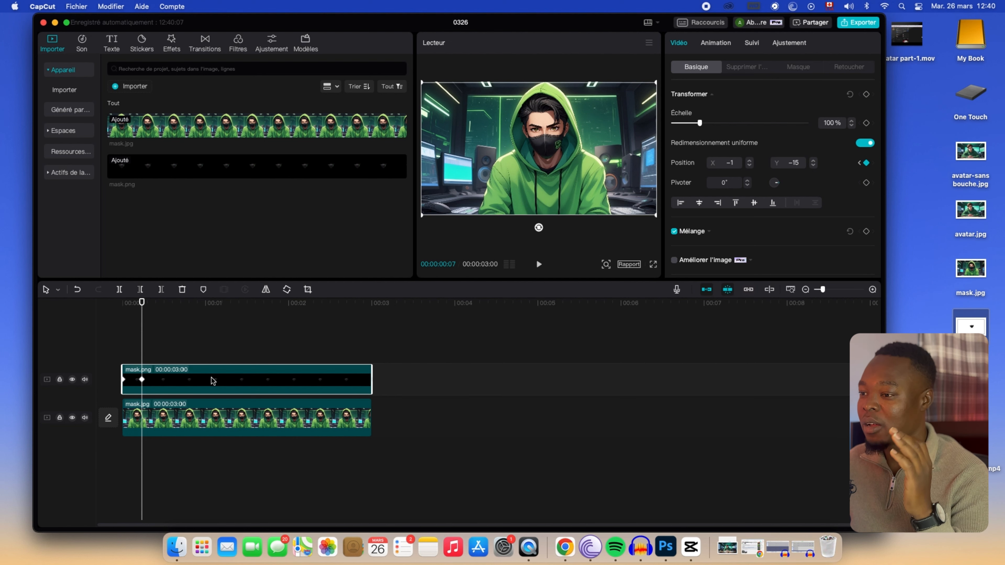
Add a third position keyframe to the mask.png clip at 00:00:00:15
key("Right")
key("Right")
key("Right")
key("Right")
key("Right")
key("Right")
key("Right")
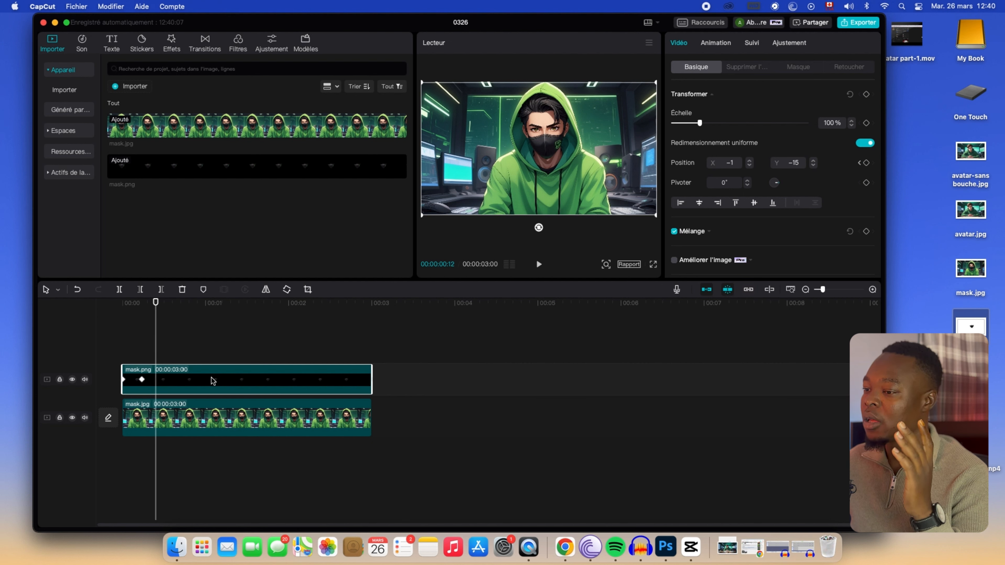
key("Right")
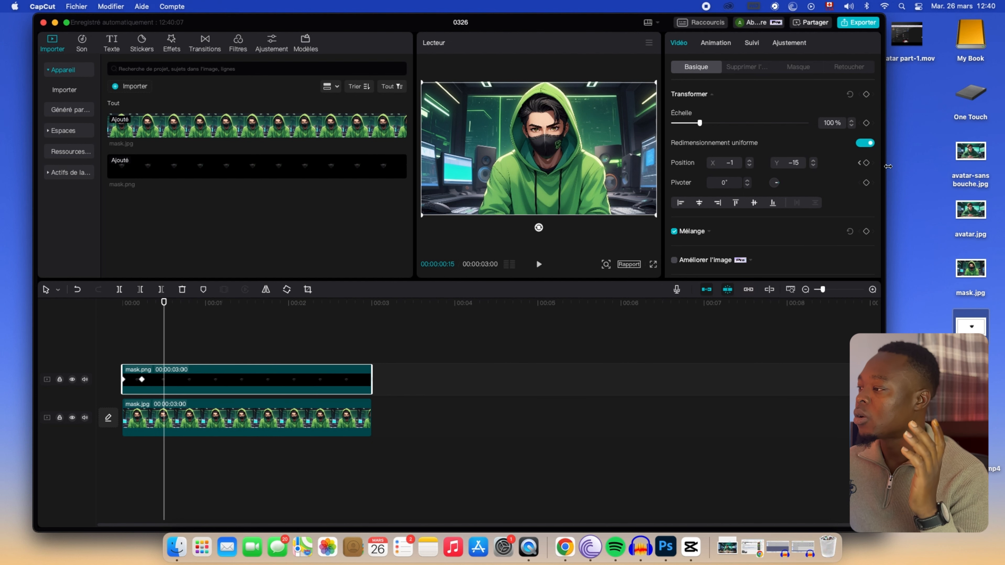
left_click(867, 164)
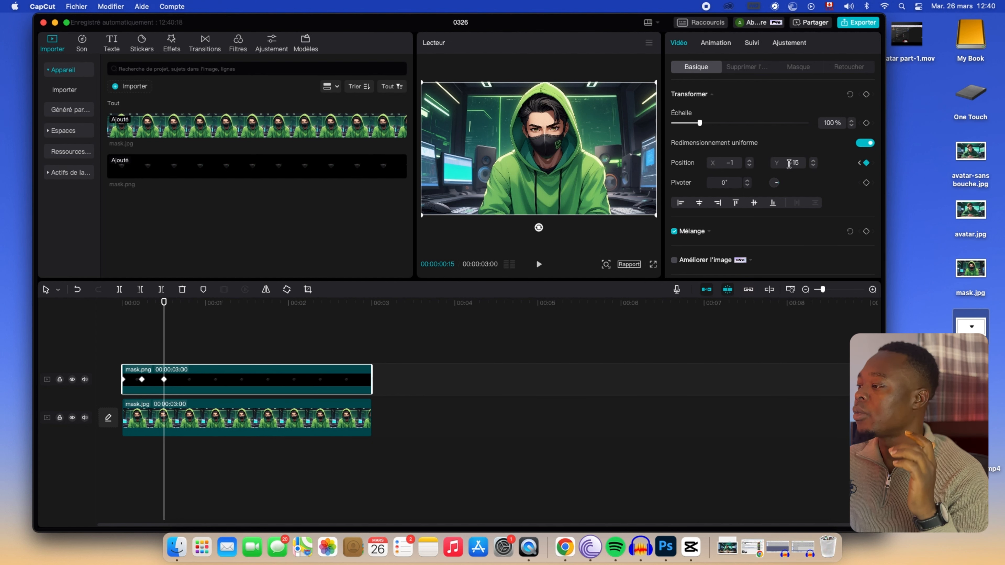
Set the mask.png position at the third keyframe to X 0 and Y 0
left_click(789, 163)
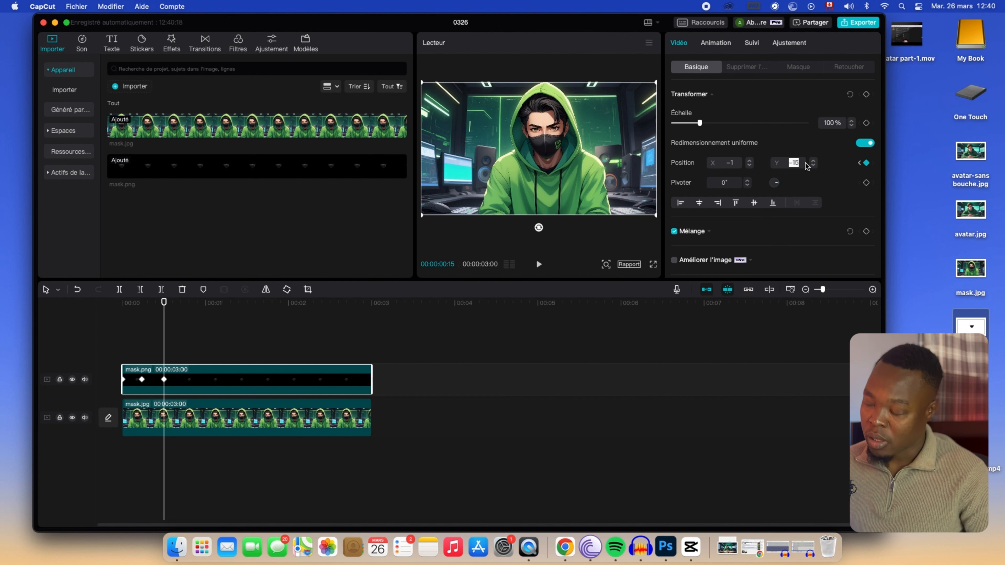
type("0")
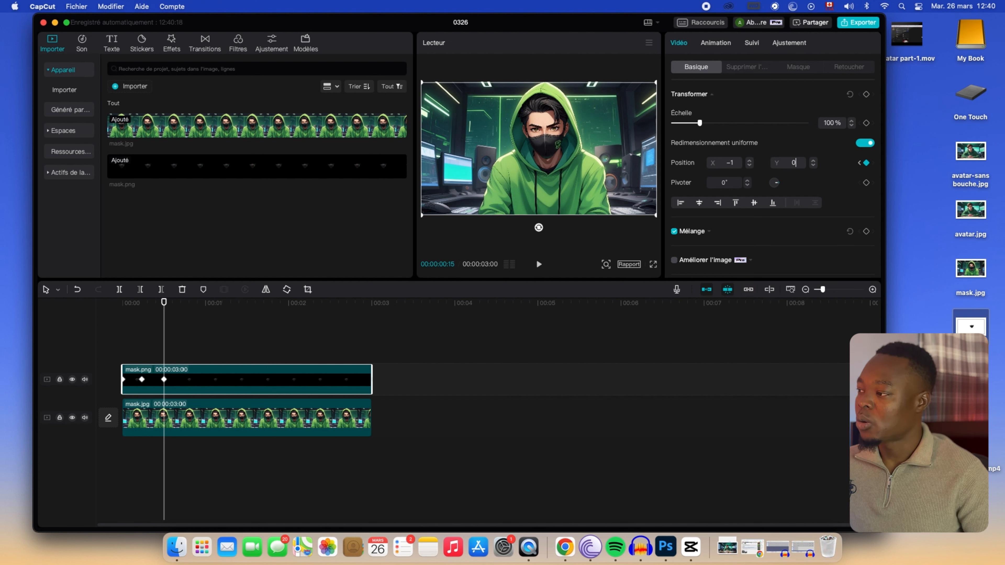
left_click(721, 164)
type("0")
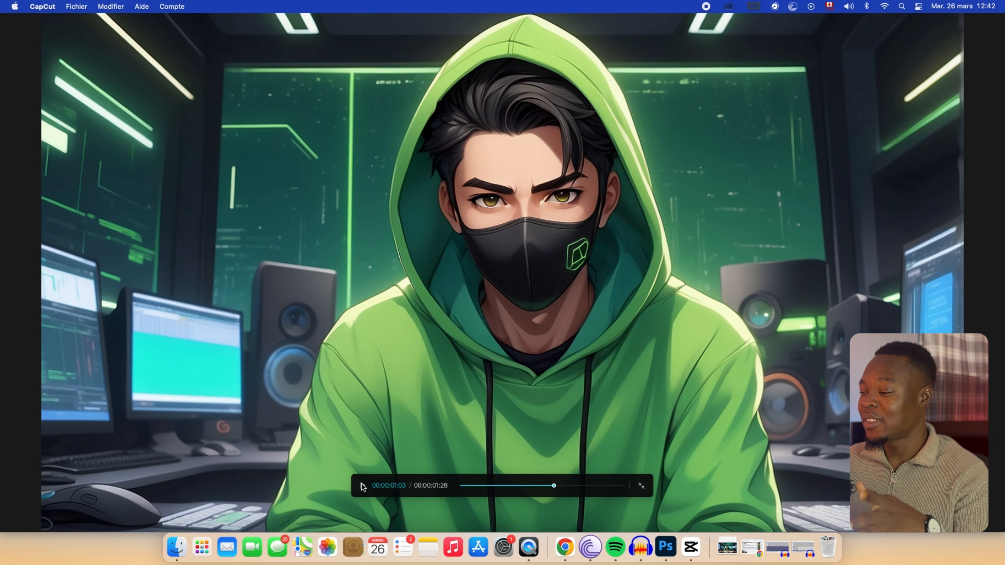
Play the animated face mask in full screen to check its movement and return to the editor
left_click(363, 486)
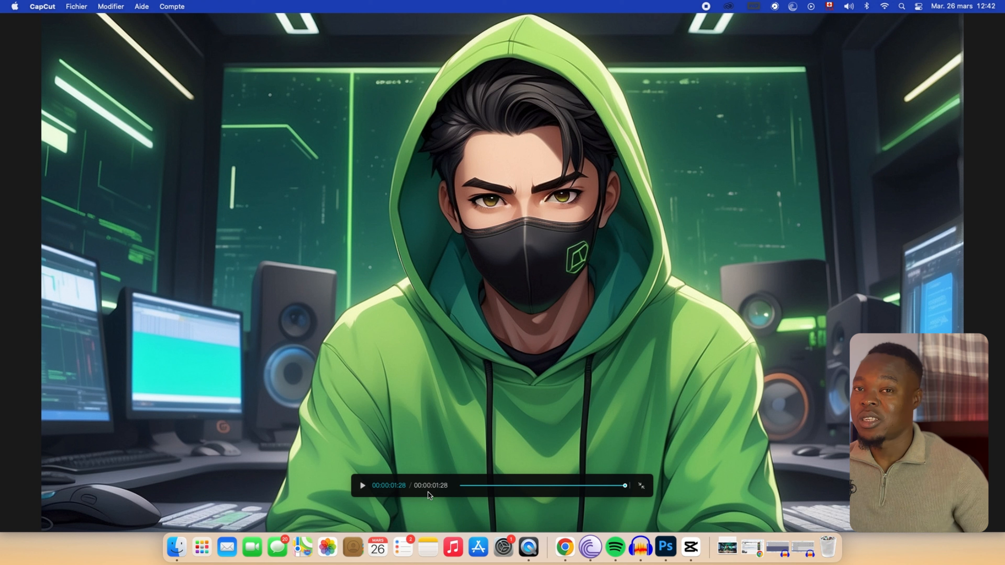
left_click(645, 486)
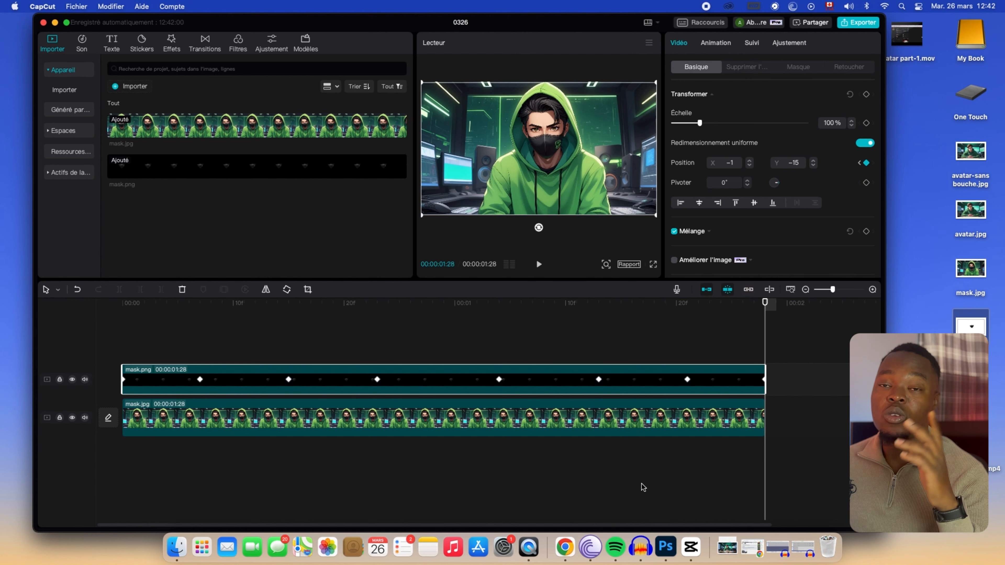
Combine the mask.png and mask.jpg clips into one compound clip and append a copy directly after it on the main track
left_click(805, 290)
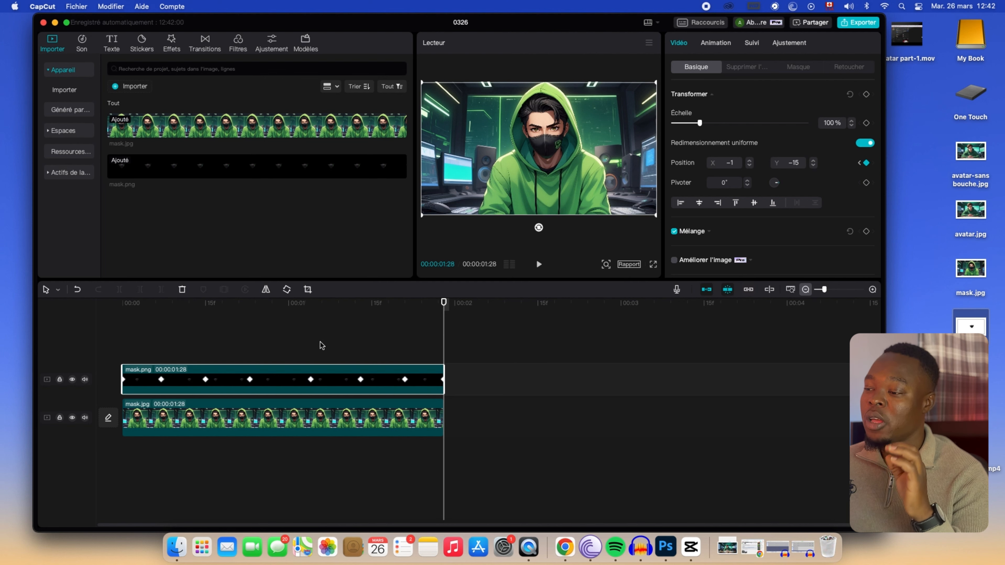
left_click_drag(317, 337, 292, 455)
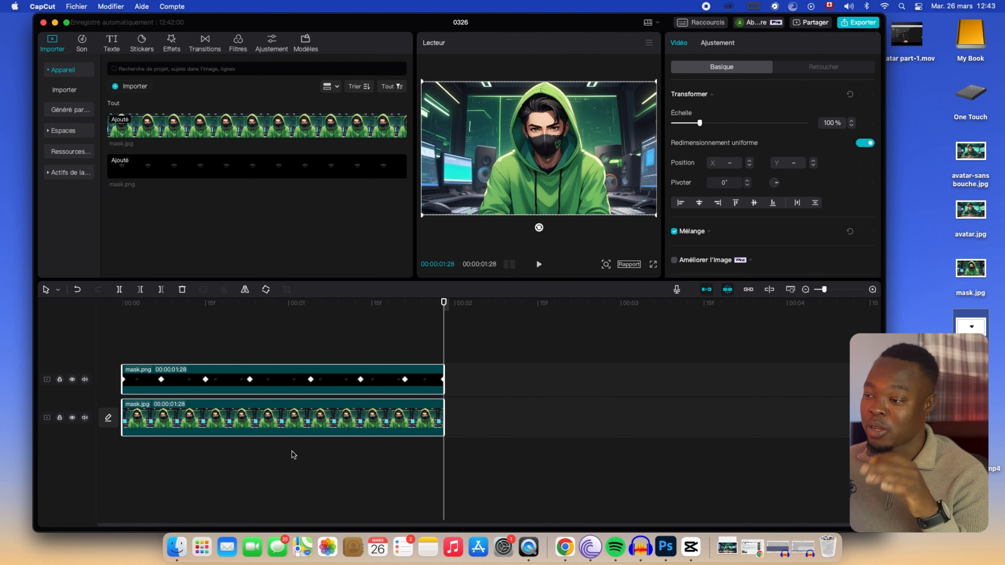
right_click(281, 383)
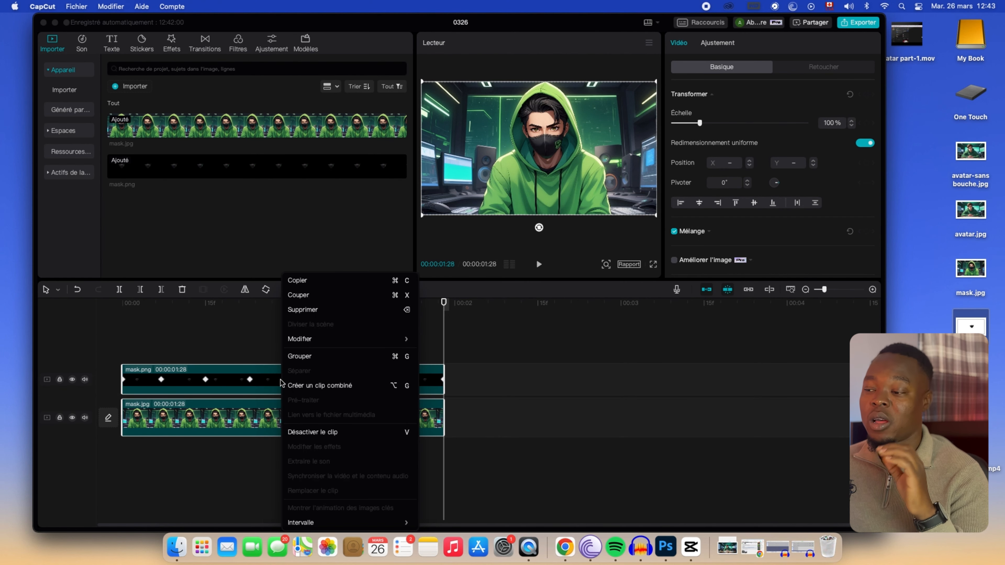
left_click(340, 386)
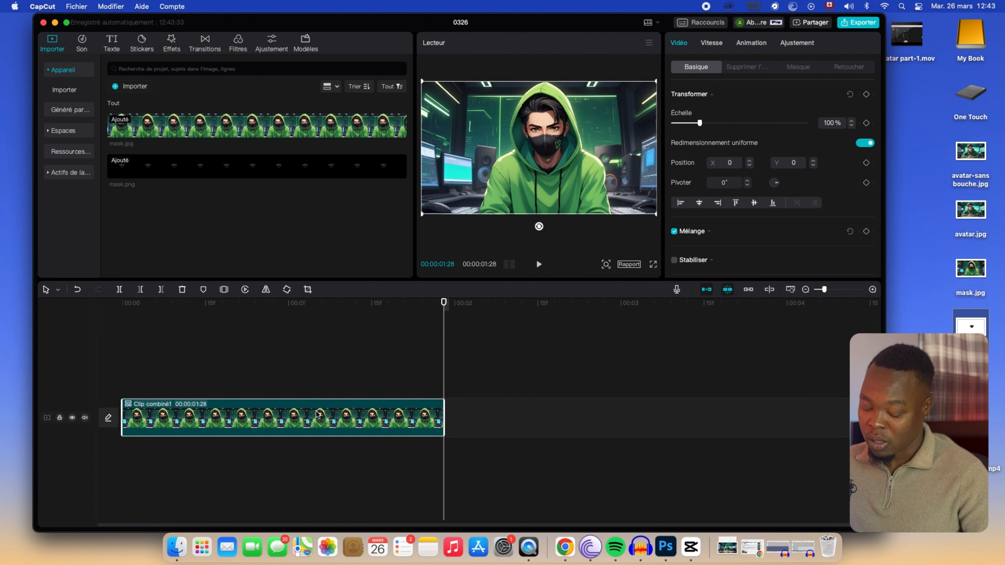
key("super+v")
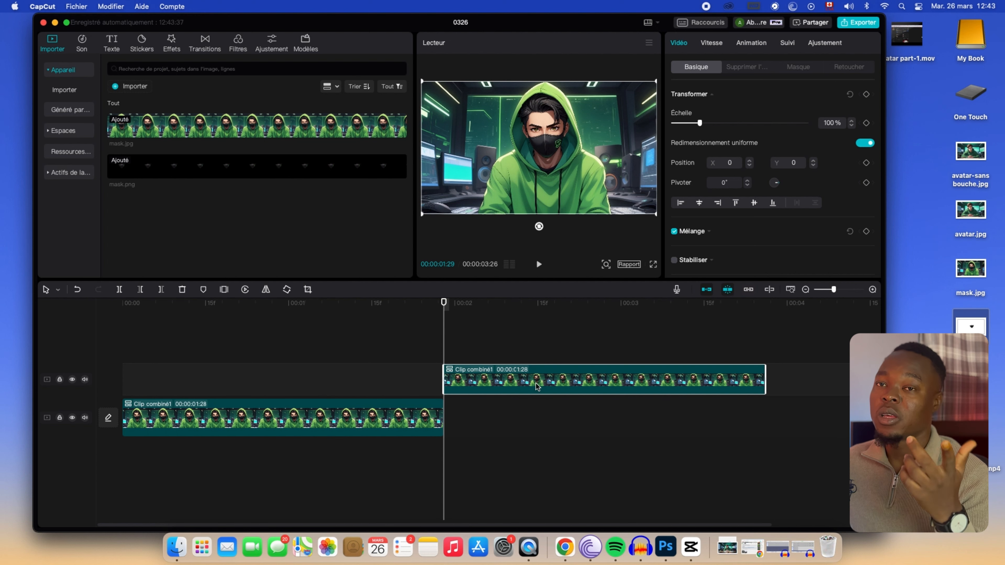
left_click_drag(537, 386, 542, 428)
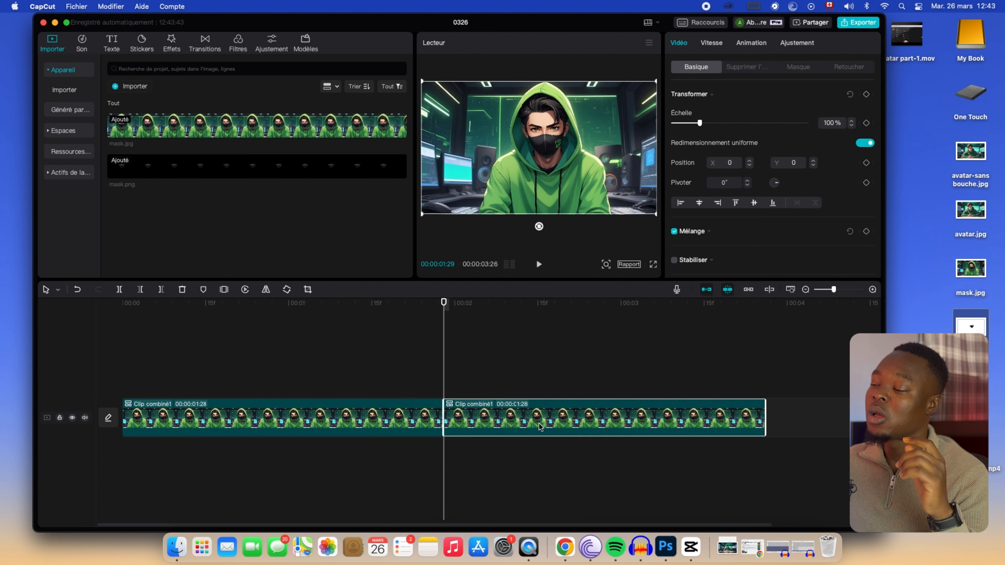
Extend the masked avatar loop to about 54 seconds with further copies of the compound clip placed end to end on the main track
left_click(786, 305)
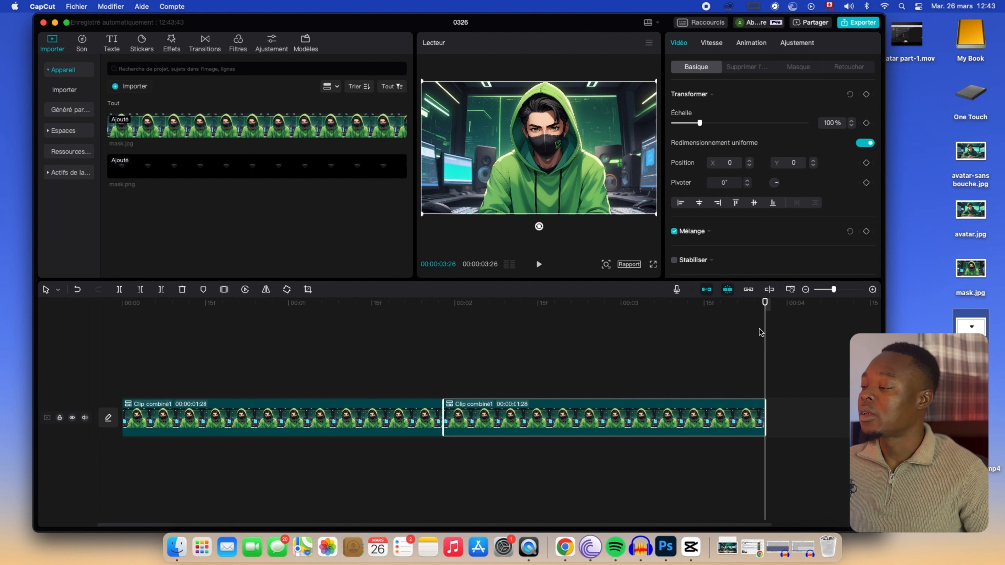
key("super+v")
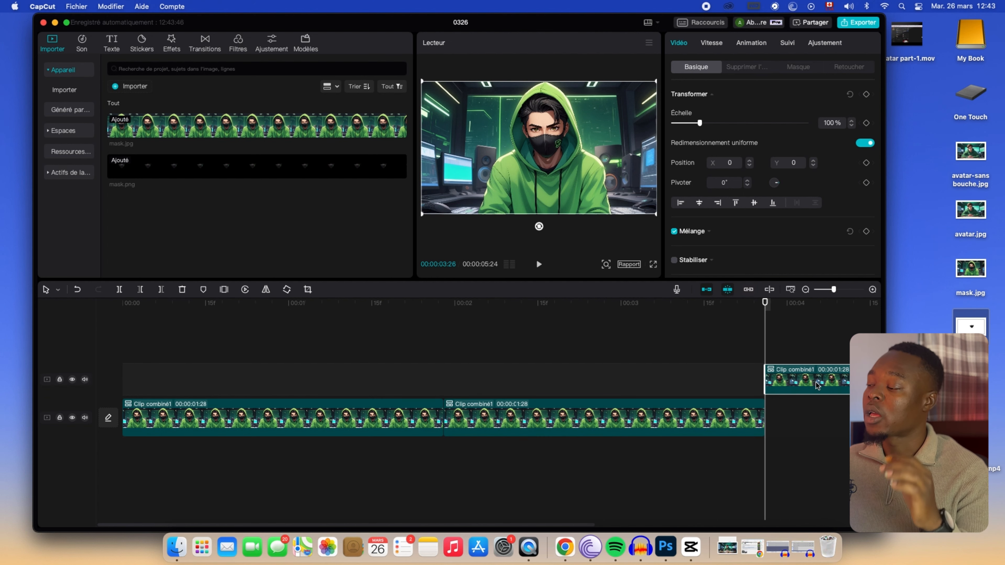
left_click_drag(818, 385, 817, 421)
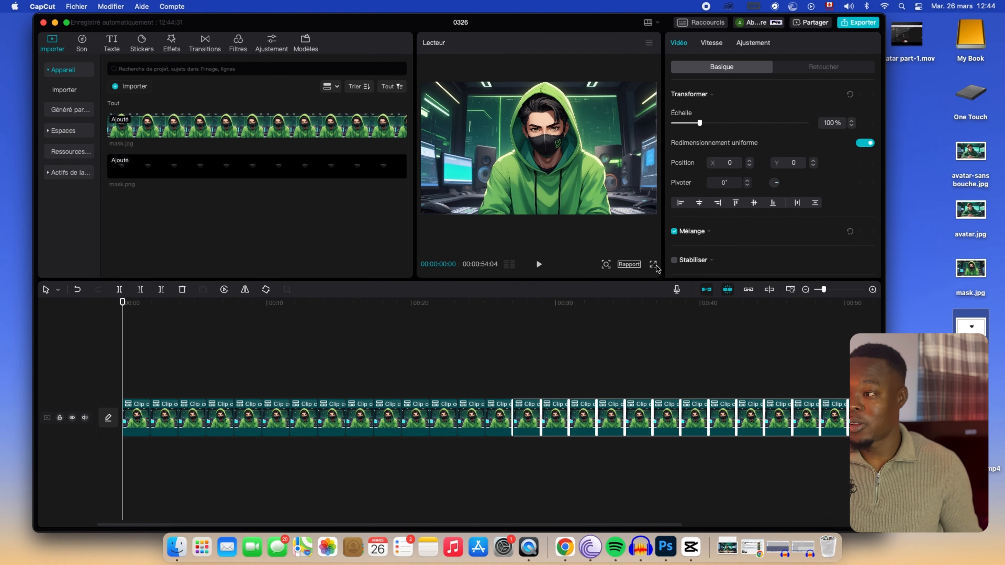
Play the extended masked avatar loop from the start in full screen to check its continuous movement
key("space")
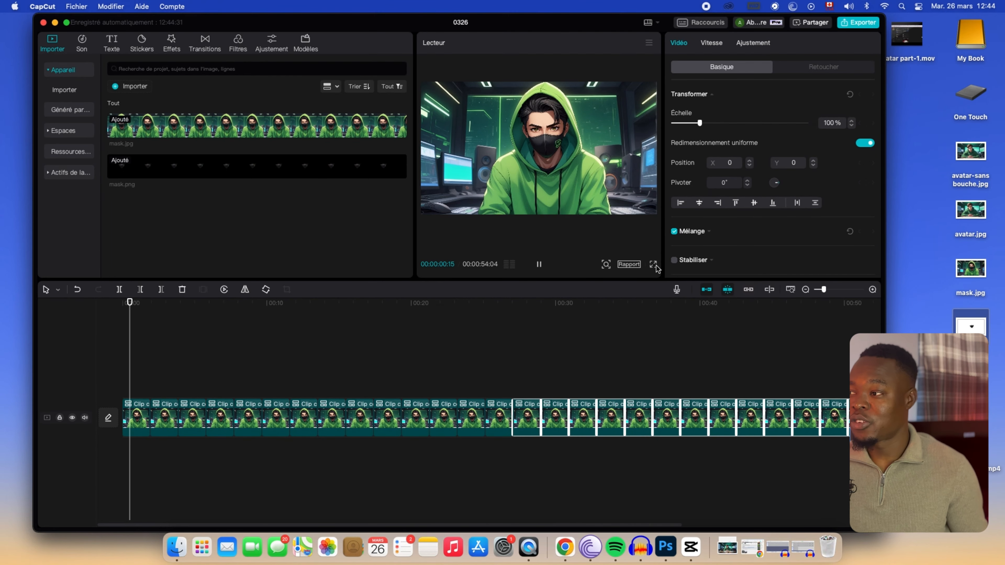
left_click(654, 264)
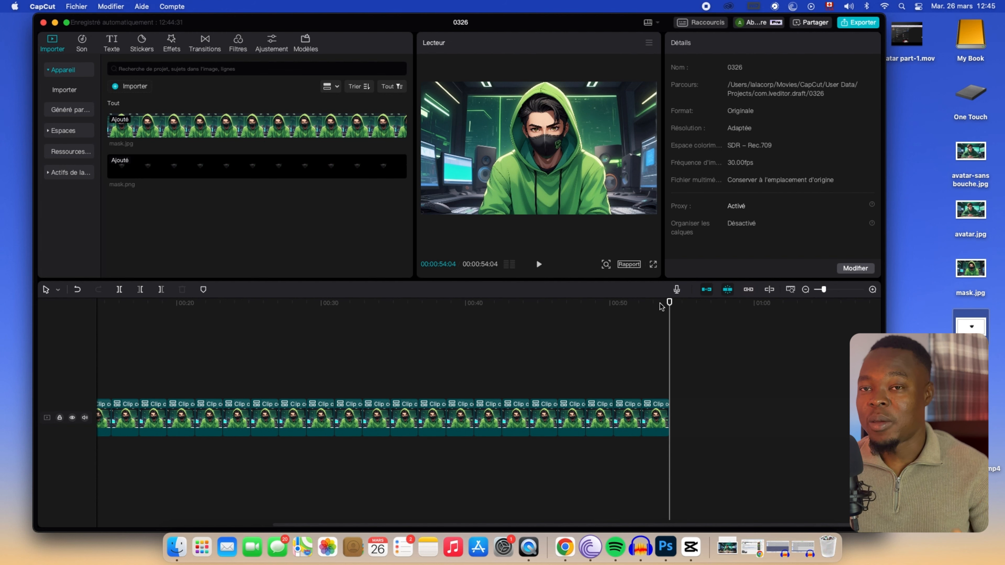
Export the masked avatar video as an mp4 at 1080P and 30 fps with the H.264 codec and the "Plus haut" bitrate
left_click(866, 24)
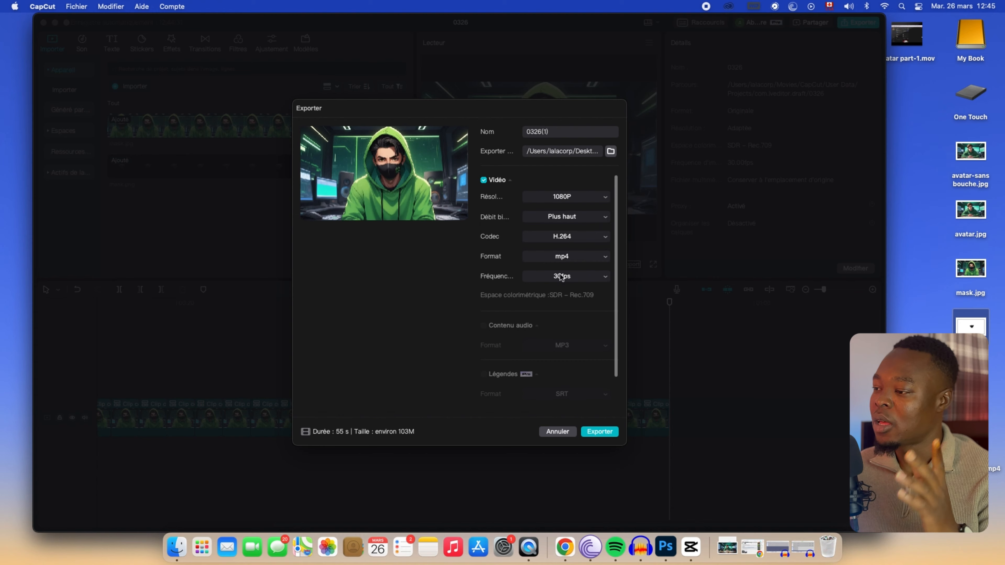
left_click(600, 433)
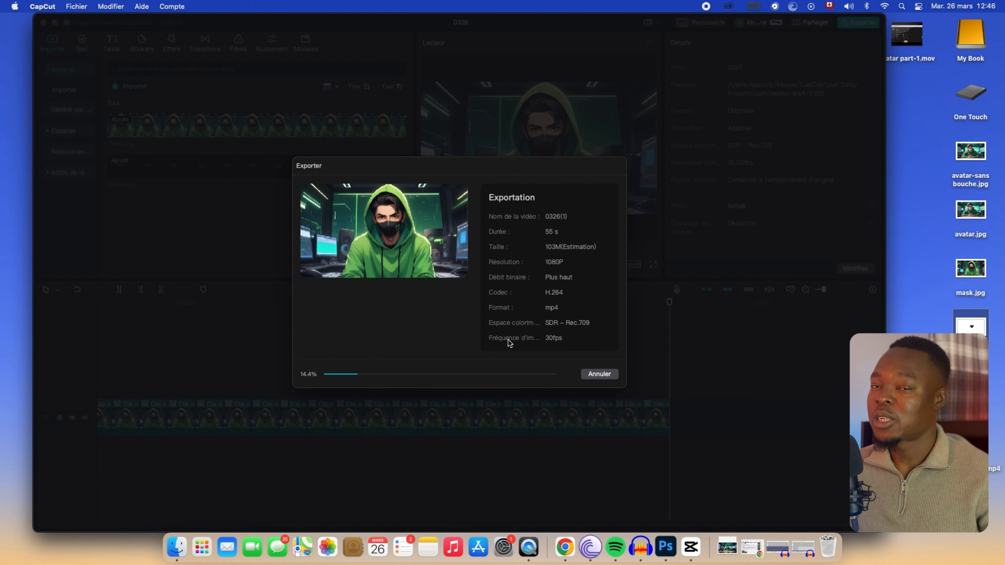